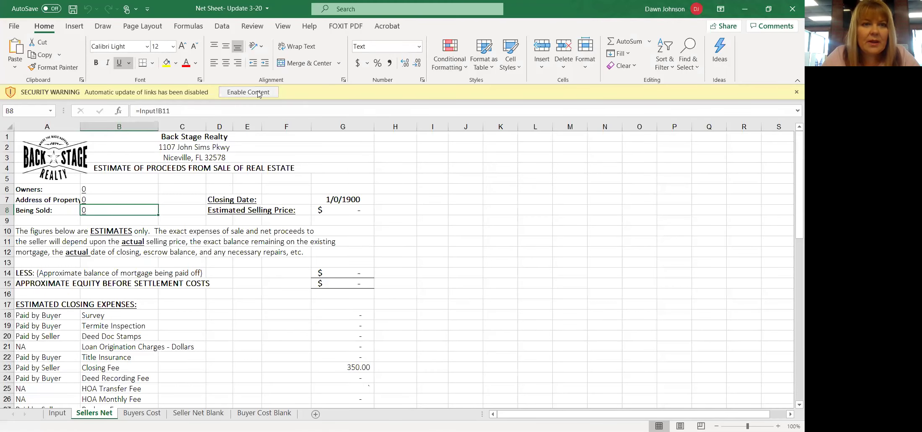
- Enable the workbook content without updating links and show the top of the Input sheet
left_click(258, 93)
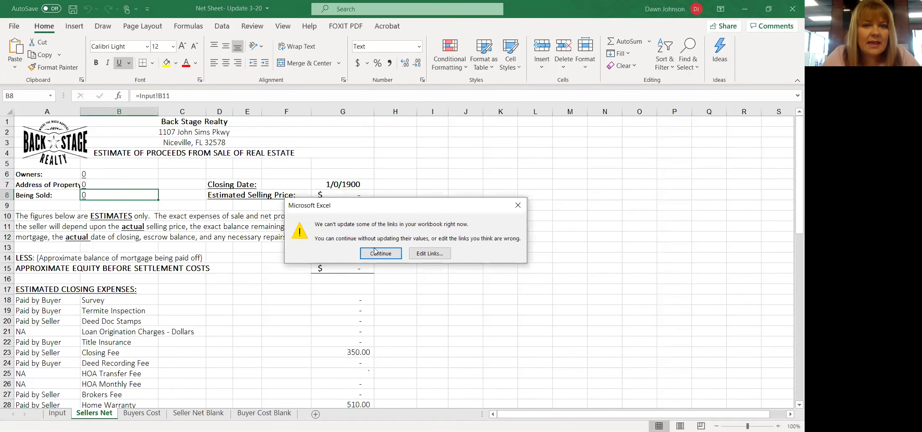
left_click(376, 254)
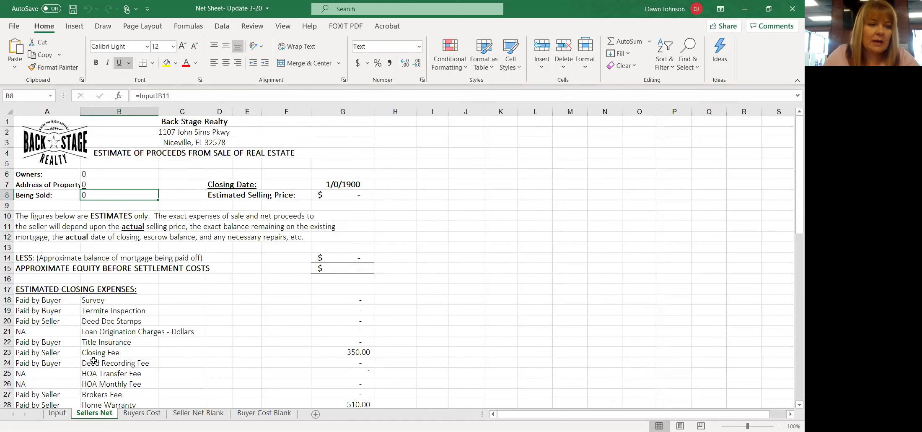
left_click(58, 413)
scroll(244, 300, "up", 10)
scroll(246, 300, "up", 10)
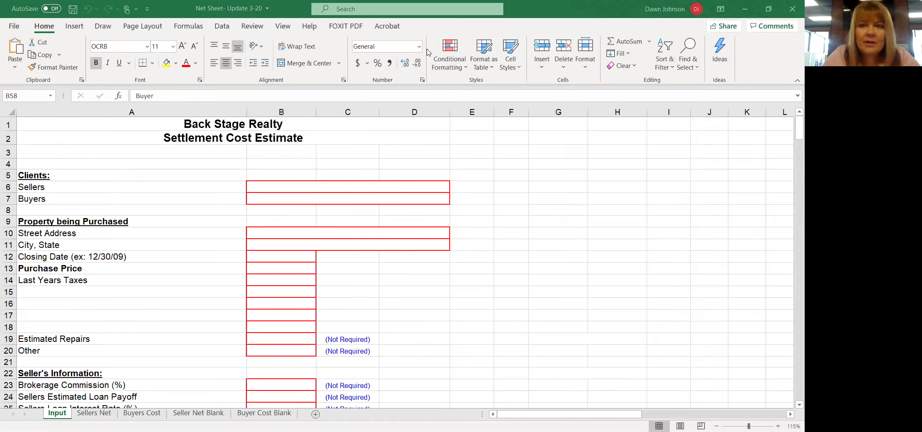
- Enter a test seller name and 'Buyer' in the Sellers and Buyers fields
left_click(288, 184)
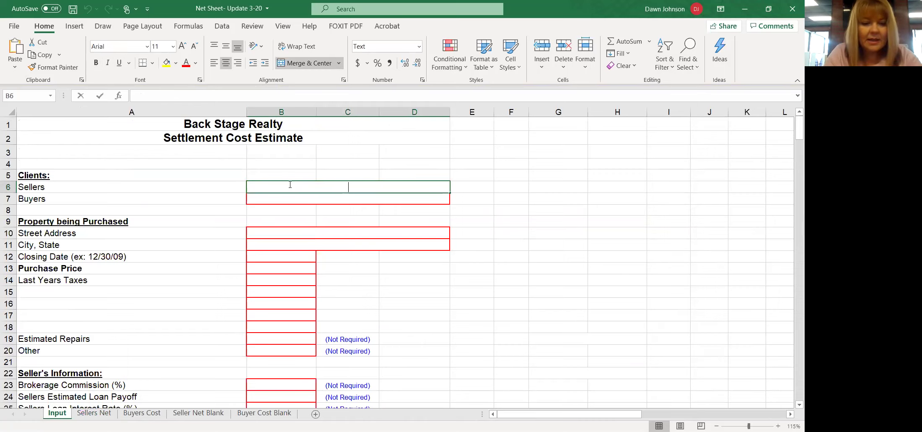
type("Mr. Edwards")
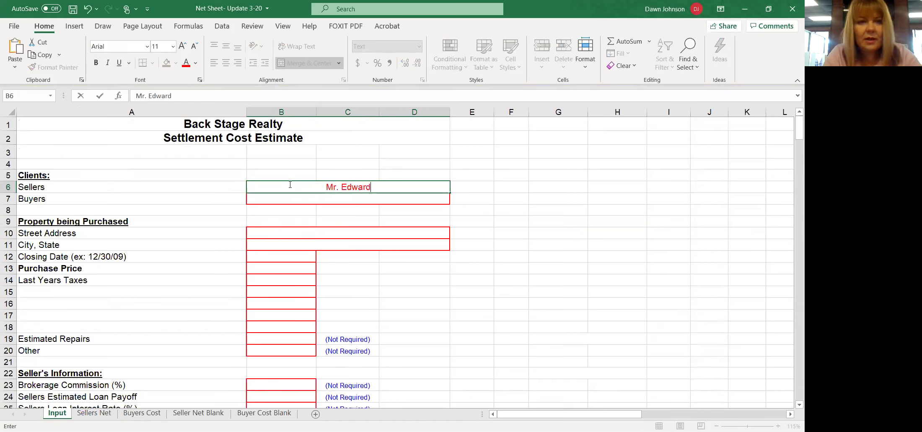
left_click(351, 199)
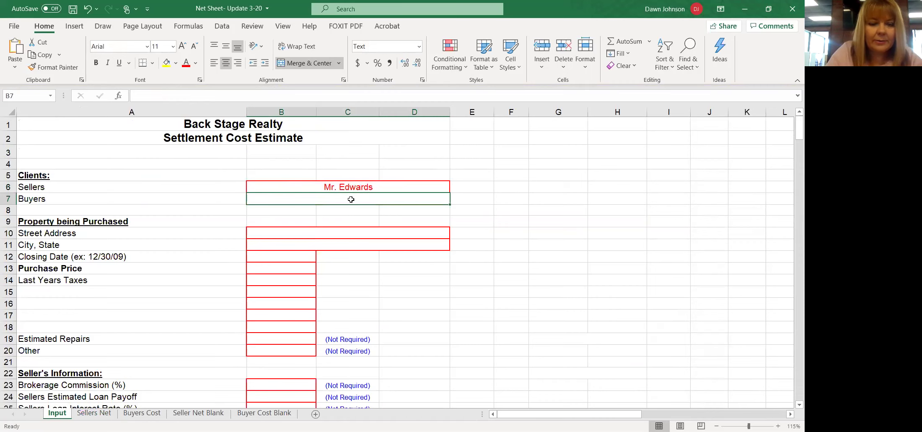
type("Buyer")
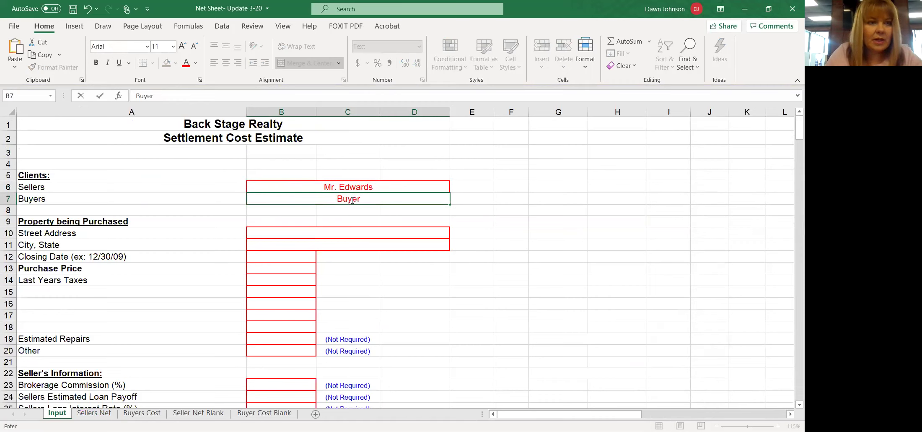
left_click(355, 233)
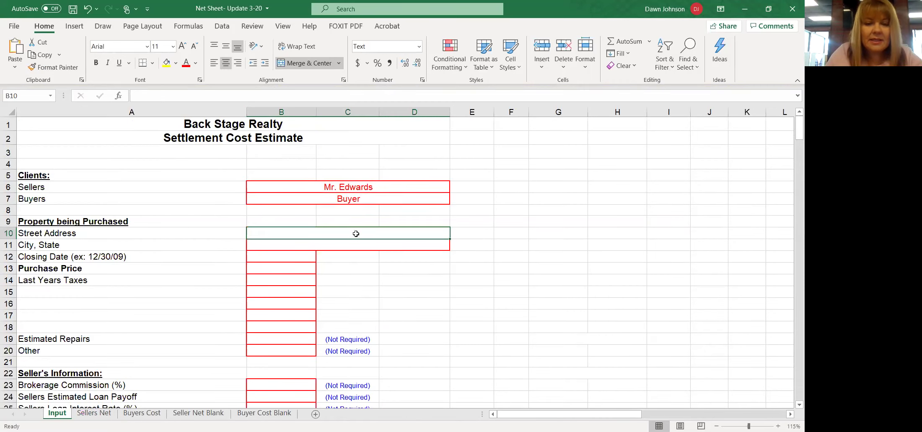
- Clear the test Buyers and Sellers entries and go to the File backstage
left_click(365, 199)
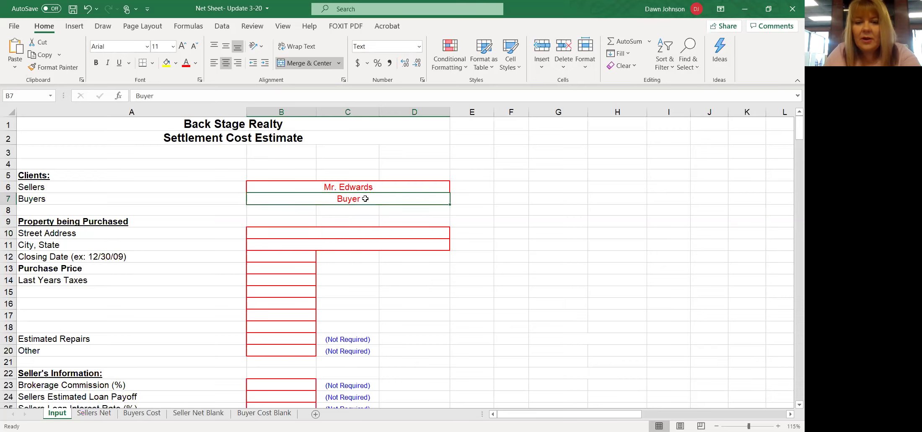
key("BackSpace")
left_click(373, 186)
key("BackSpace")
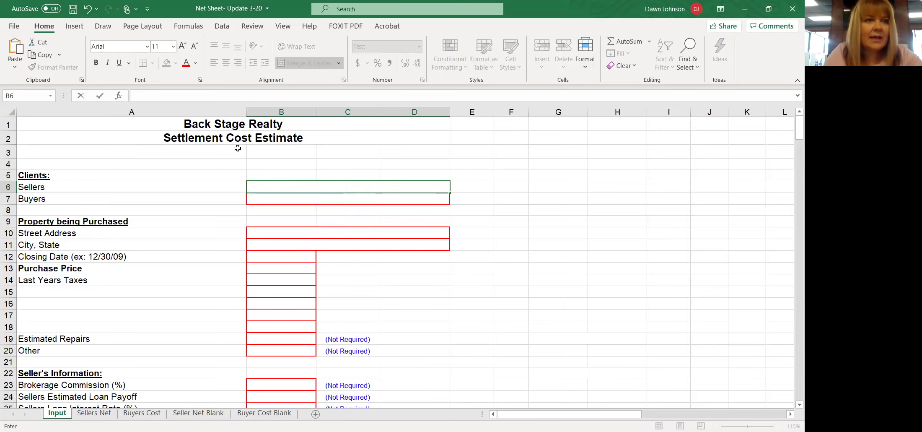
left_click(15, 26)
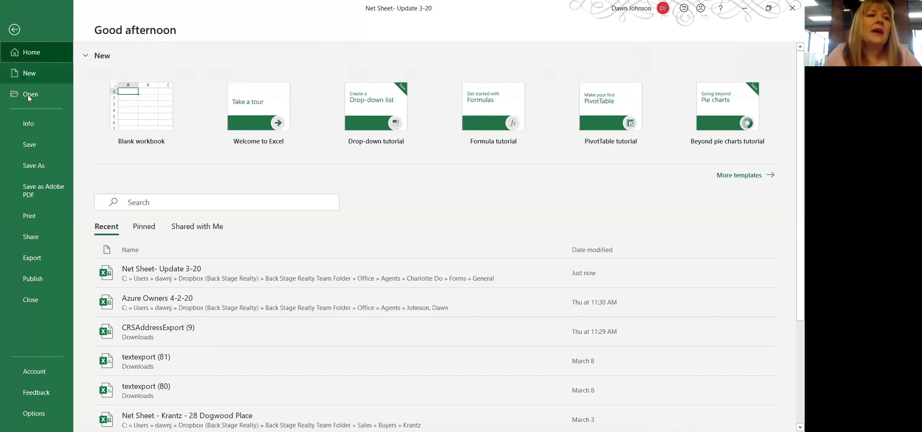
- Start a Save As with the file name 'My Buyers Net Sheet'
left_click(37, 167)
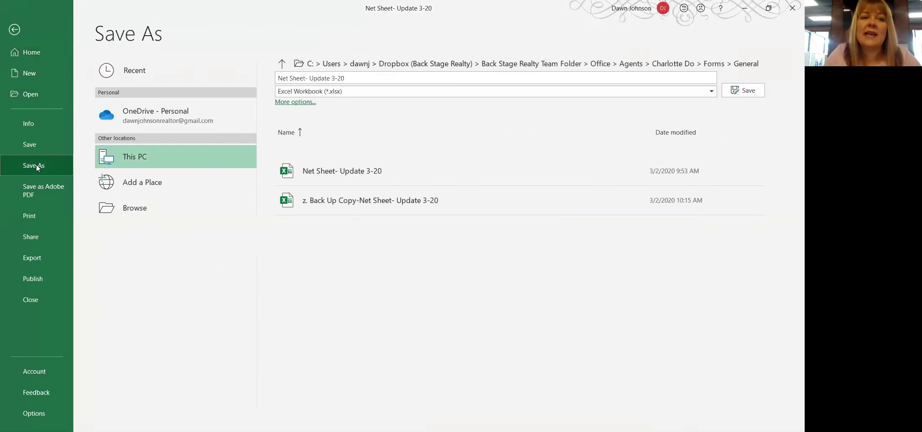
left_click(364, 75)
key("BackSpace")
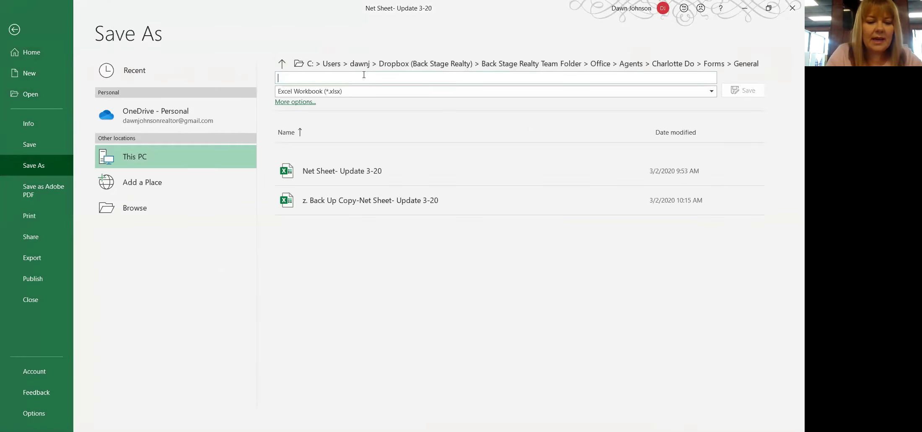
type("My Buyers ")
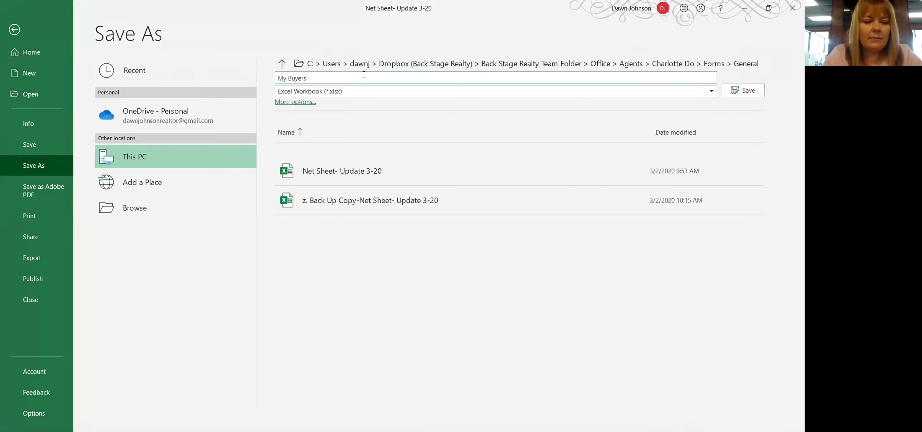
type("Net Sheet")
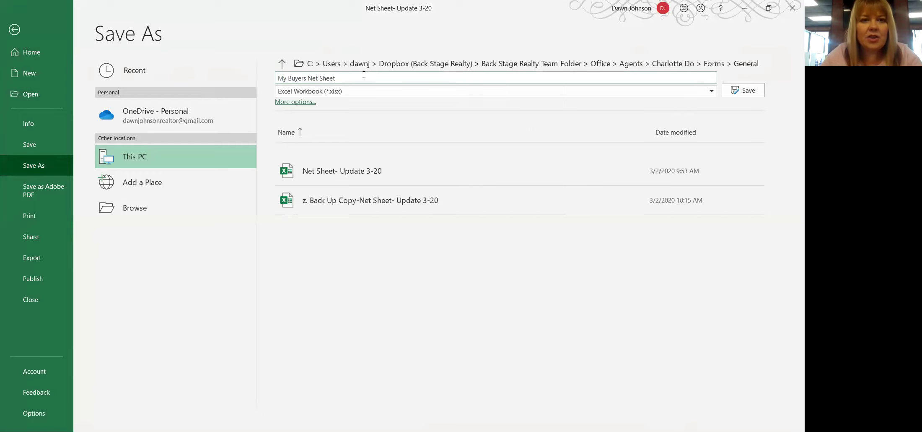
- Create a 'Sample Buyer' folder under Sales > Buyers and save the workbook there
left_click(147, 209)
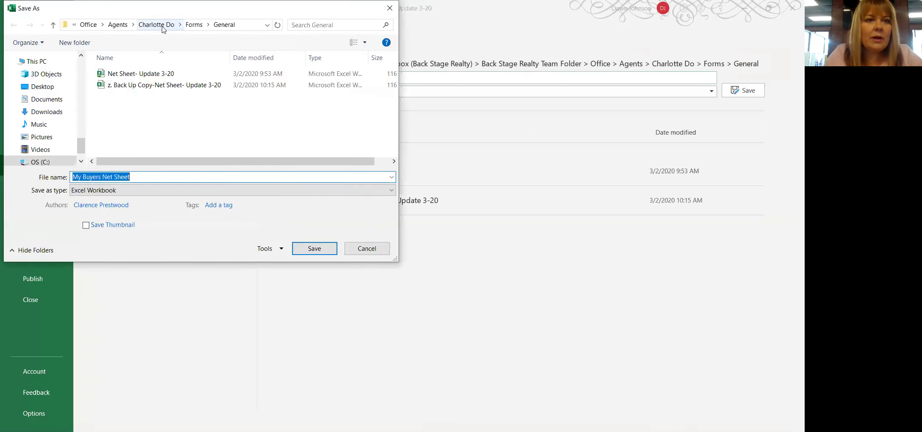
left_click(162, 25)
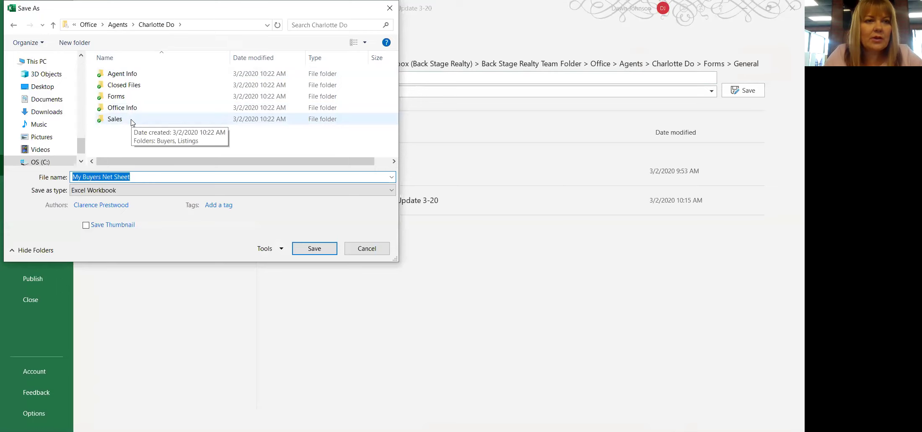
double_click(132, 120)
left_click(144, 79)
double_click(144, 79)
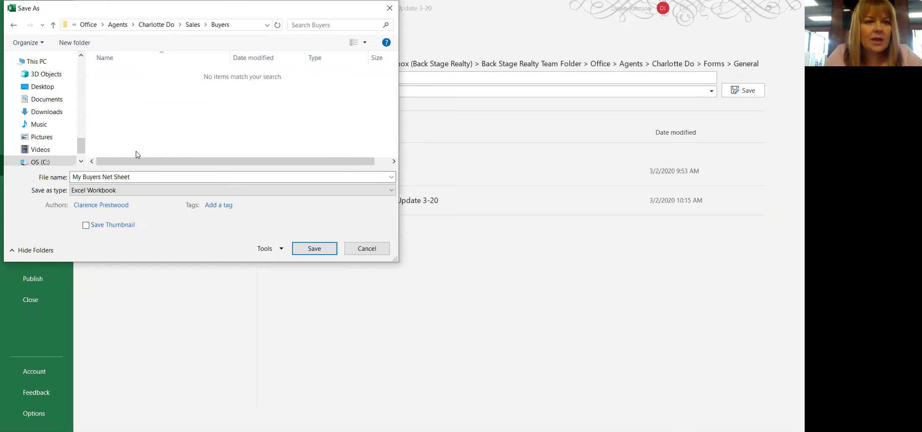
left_click(82, 39)
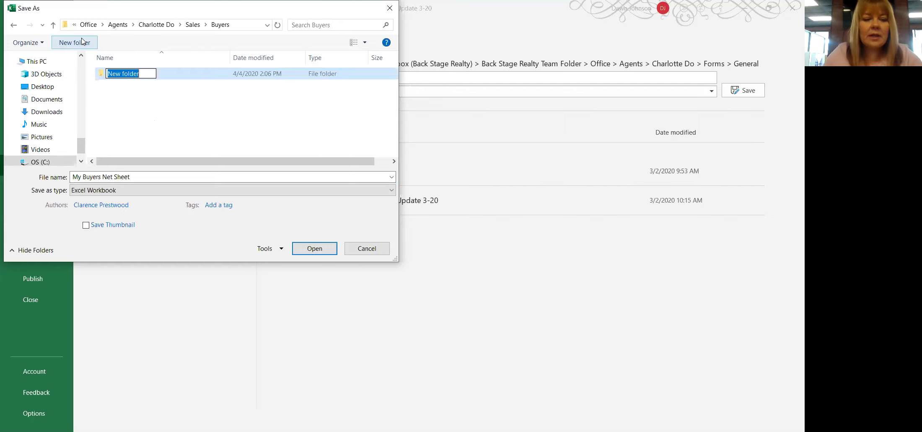
type("Sample Buyer")
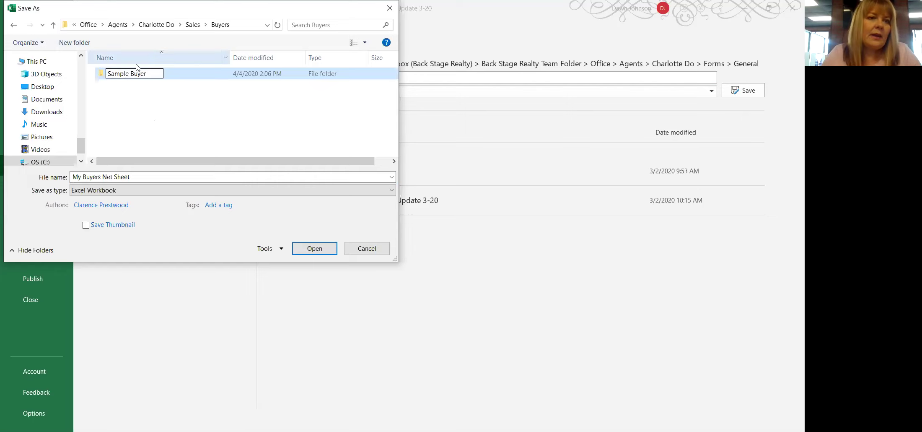
double_click(181, 71)
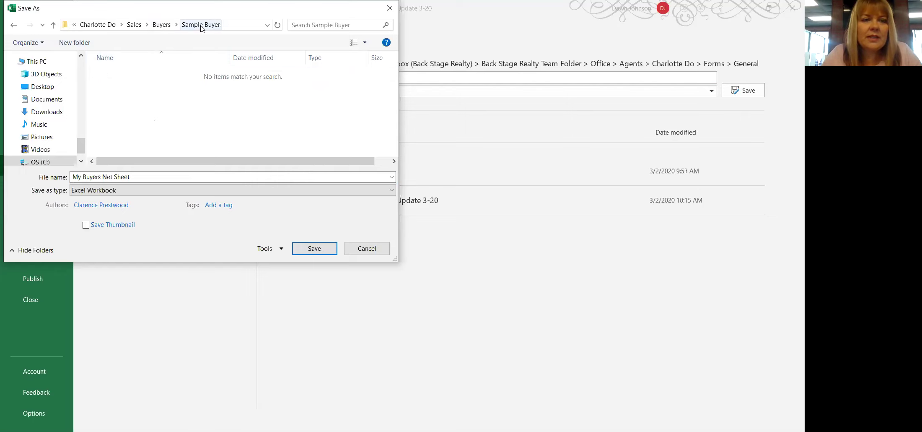
left_click(315, 249)
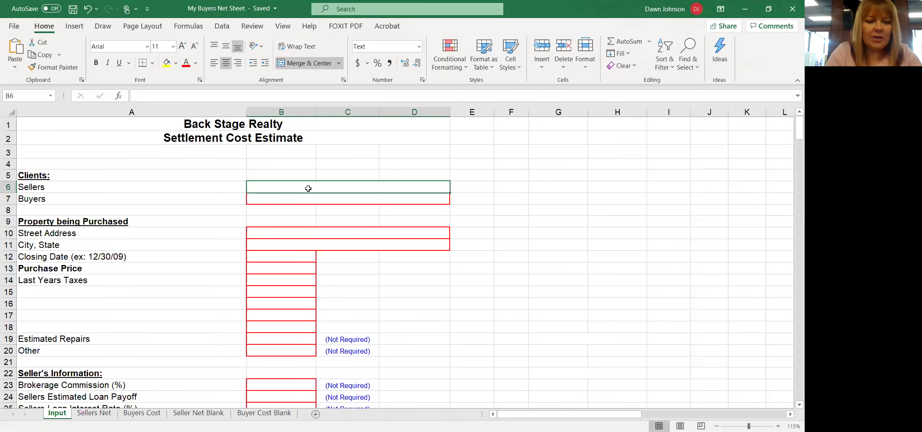
- Fill in the seller and buyer names, street address, and city, state and ZIP in B6–B11
type("Mr. Edwards")
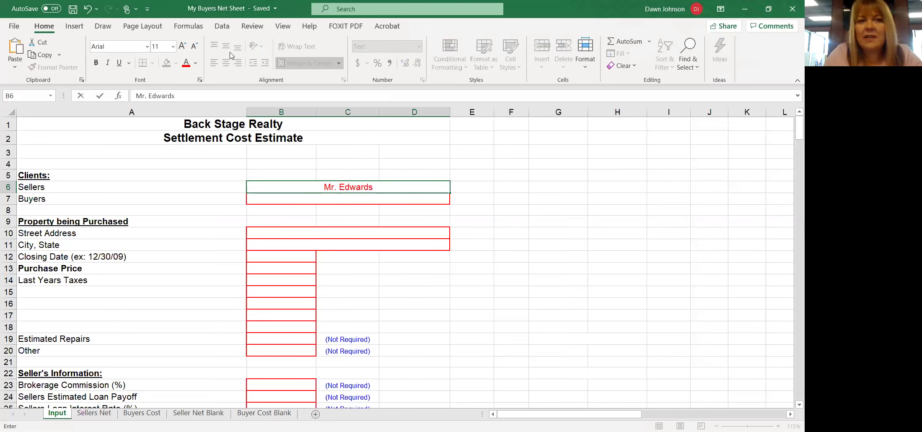
left_click(341, 201)
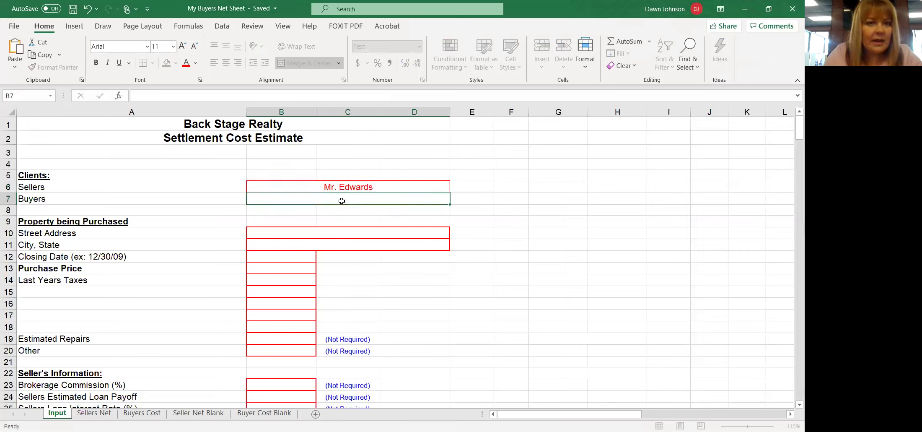
type("Mr. Buyer")
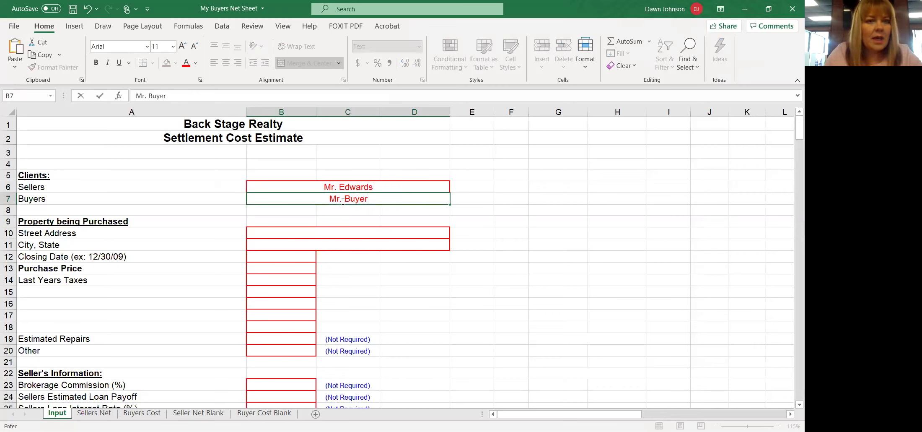
left_click(340, 233)
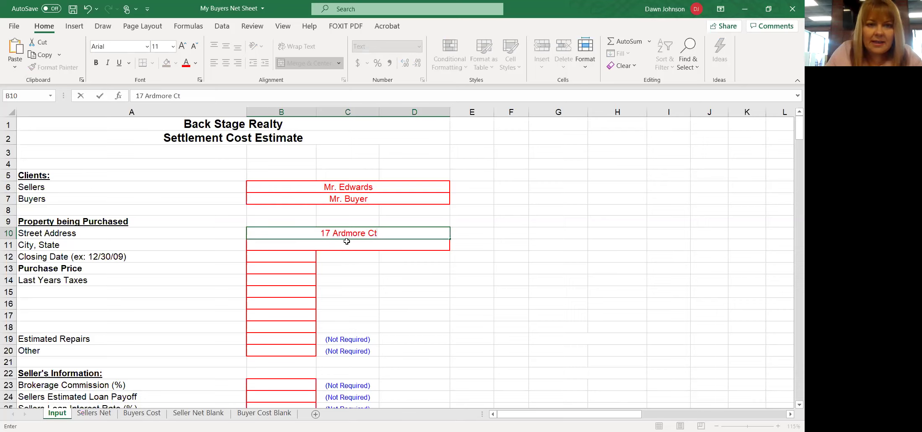
left_click(346, 242)
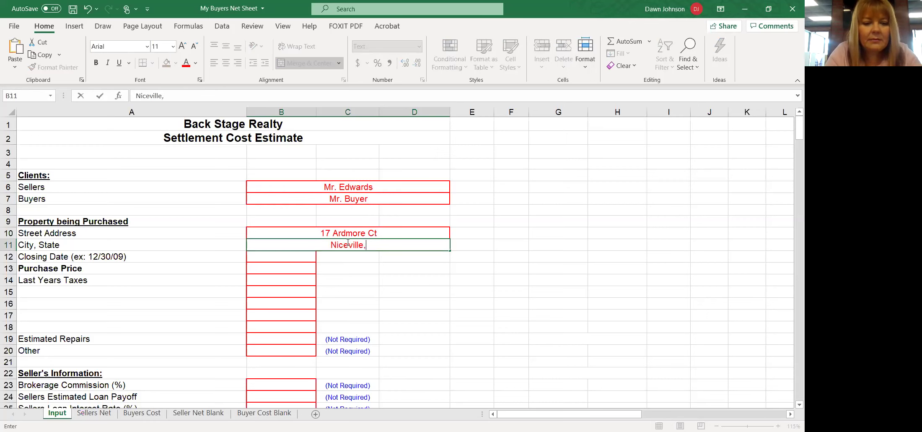
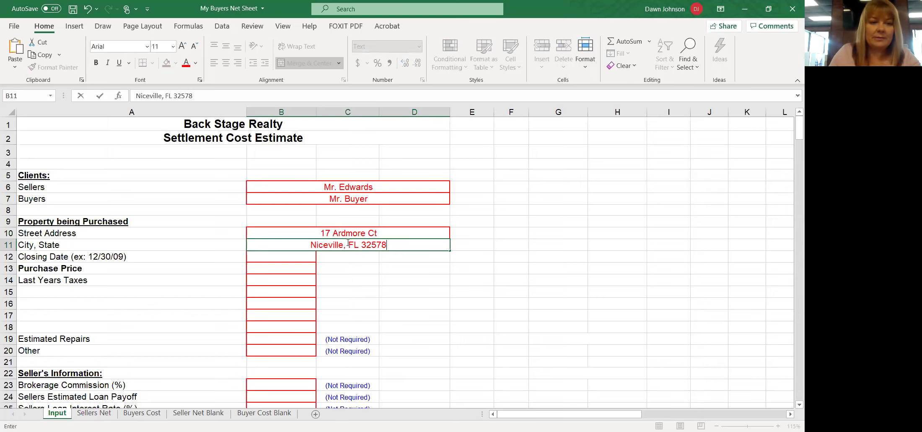
left_click(287, 257)
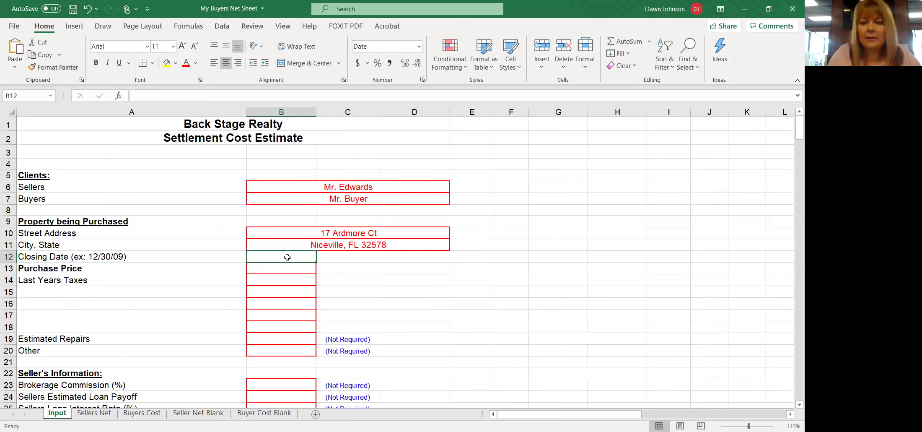
- Enter closing date 5/15/20 and purchase price 369000
type("5/15")
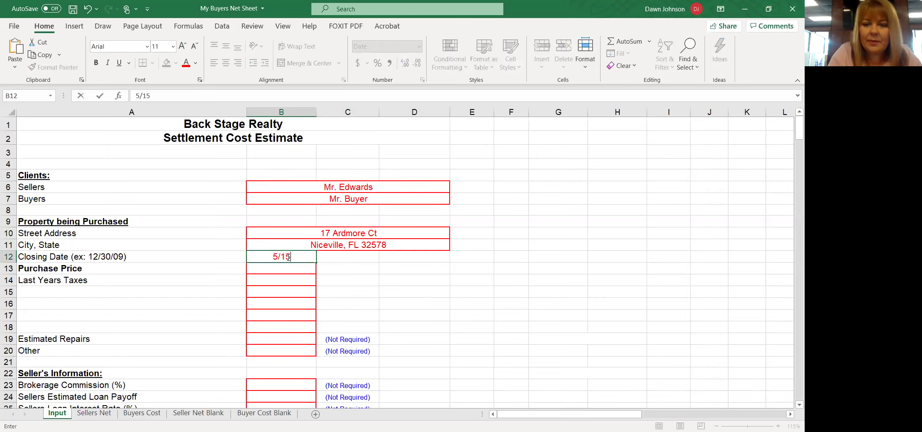
type("/20")
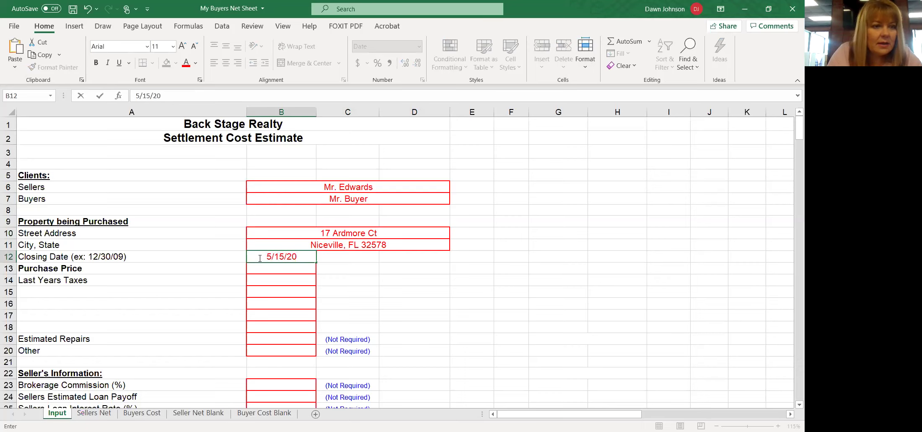
left_click(282, 269)
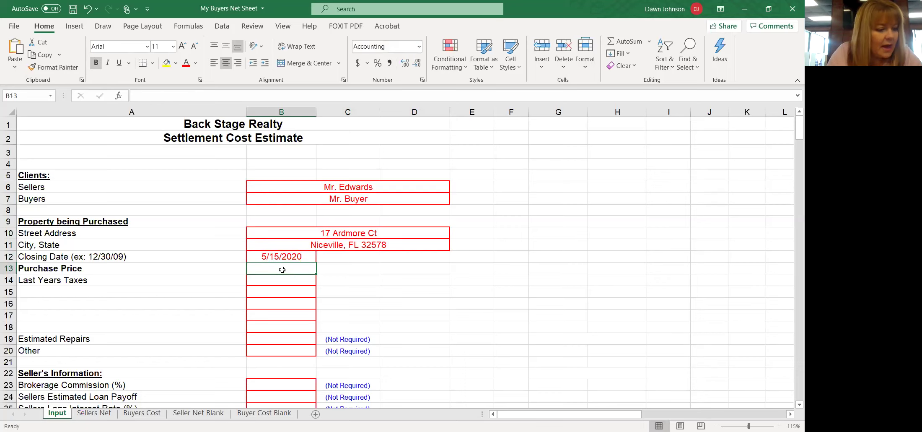
type("369000")
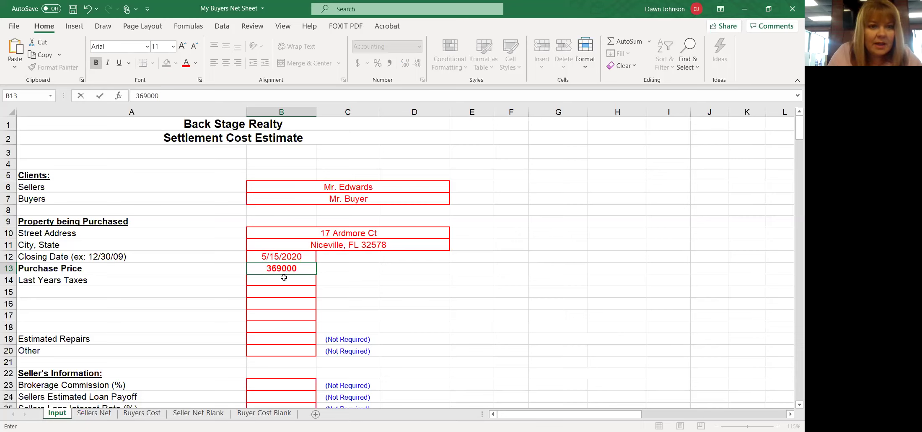
left_click(284, 277)
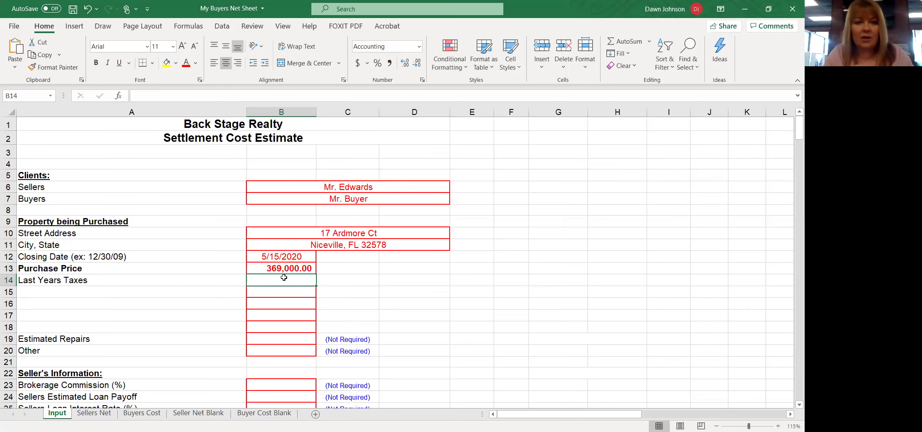
- Enter last year's taxes 2019 and earnest money deposit 3690.00
type("2019")
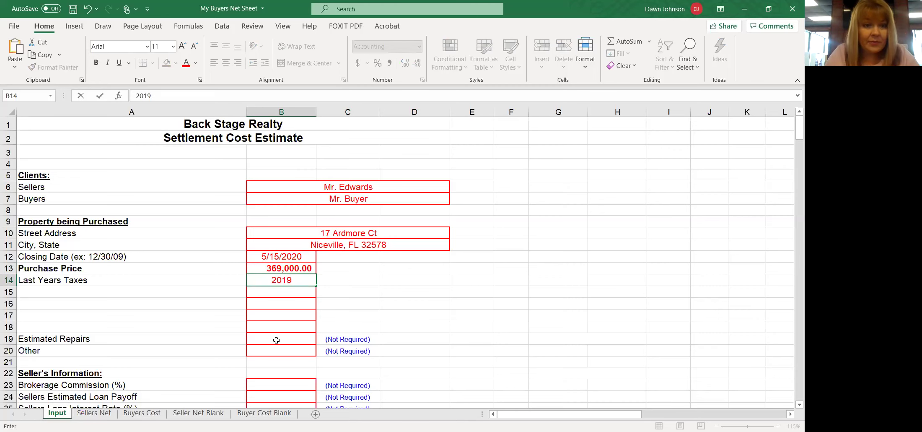
scroll(251, 308, "down", 1)
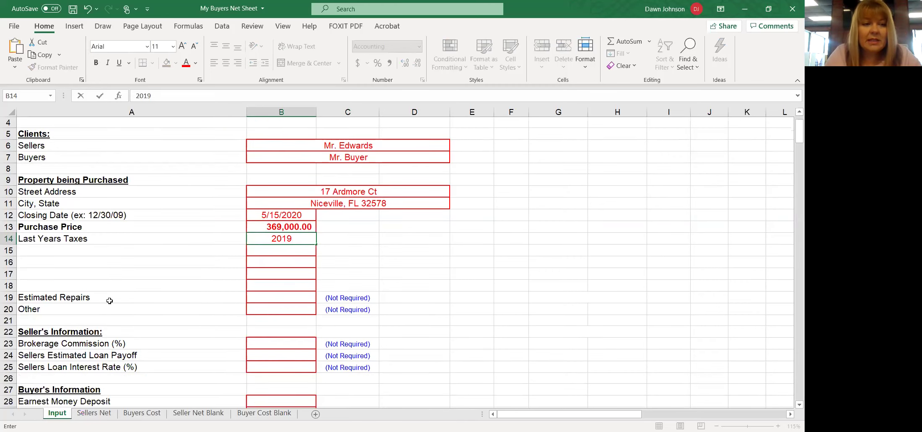
scroll(213, 331, "down", 2)
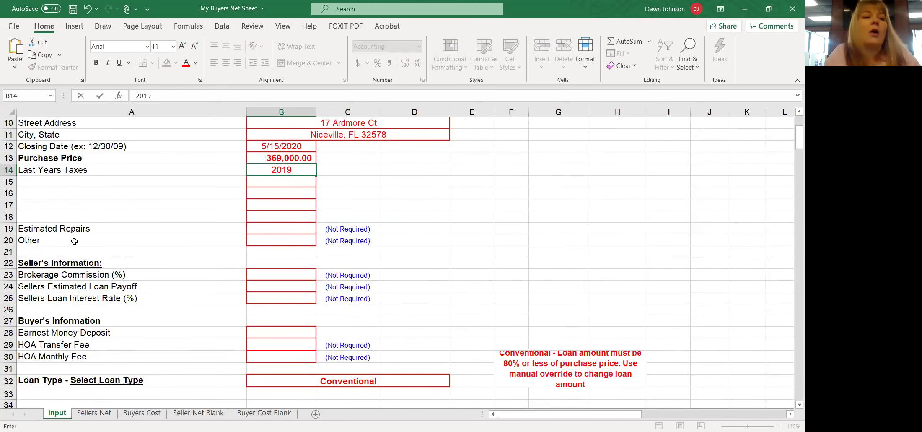
left_click(268, 332)
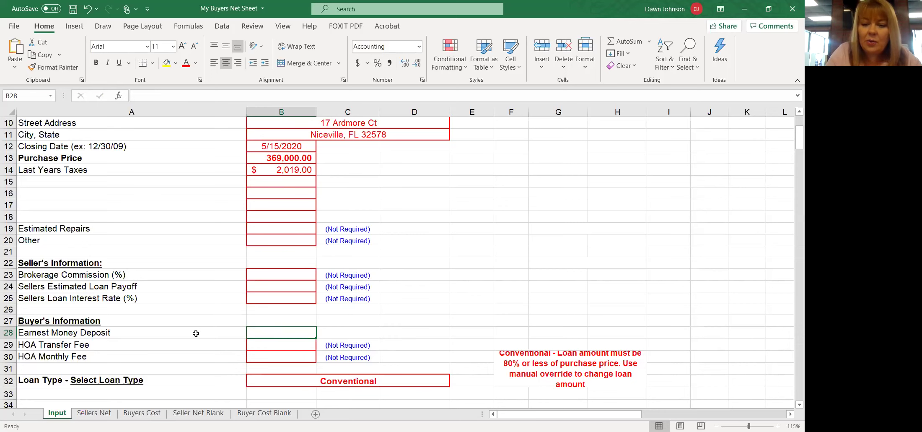
type("3690.00")
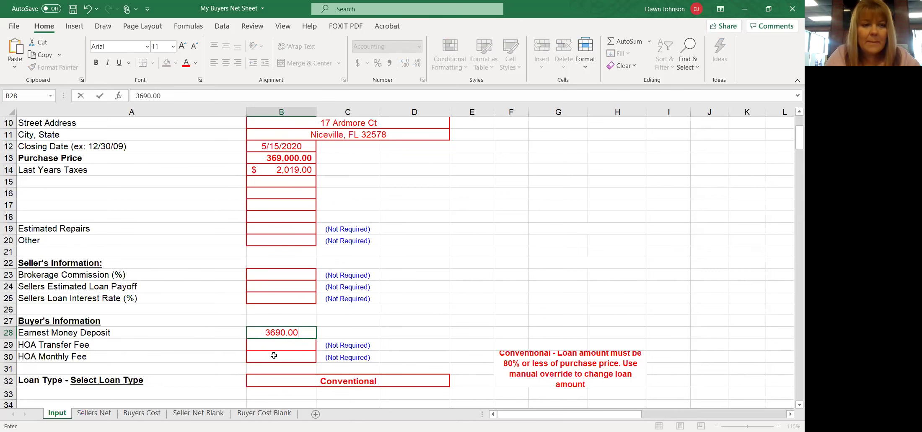
scroll(274, 355, "down", 1)
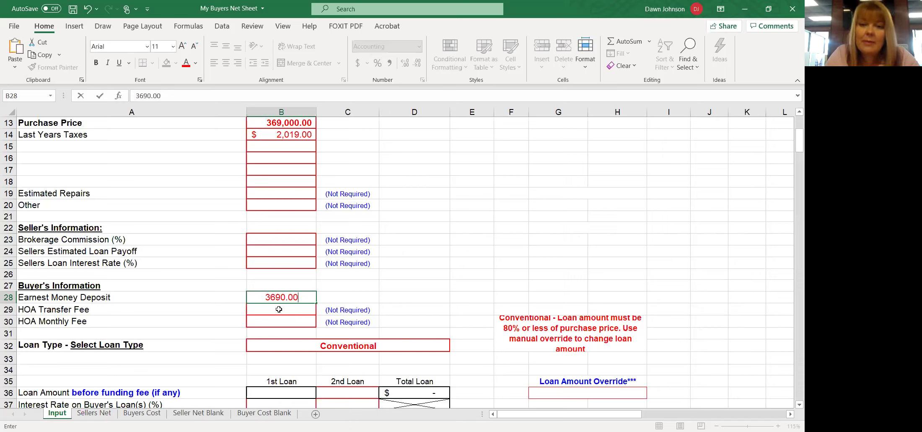
scroll(375, 310, "down", 1)
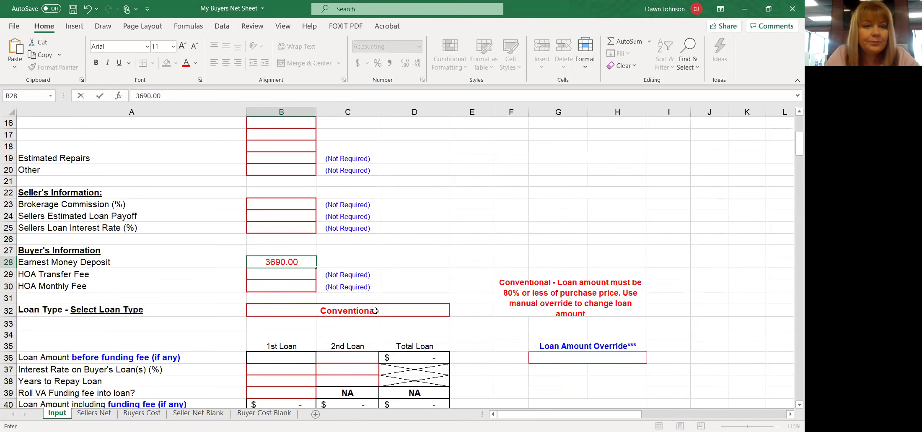
- Commit the earnest money, then enter loan amount 295200 at 3.75% interest
left_click(297, 357)
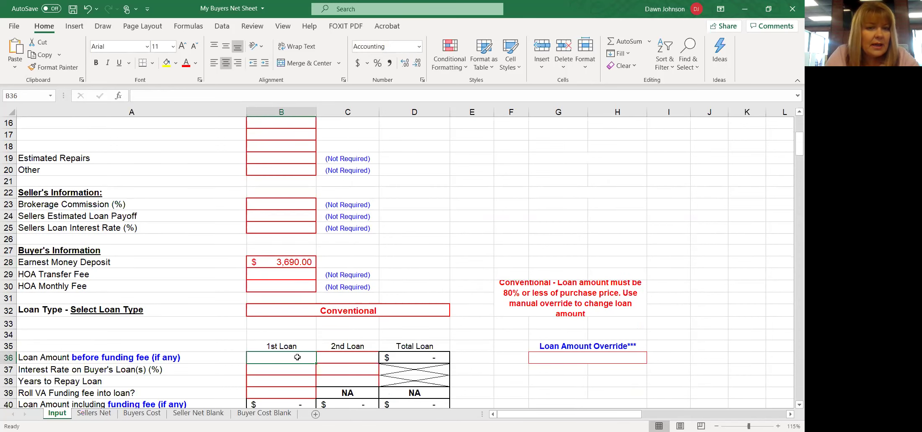
scroll(298, 357, "up", 2)
scroll(297, 357, "down", 4)
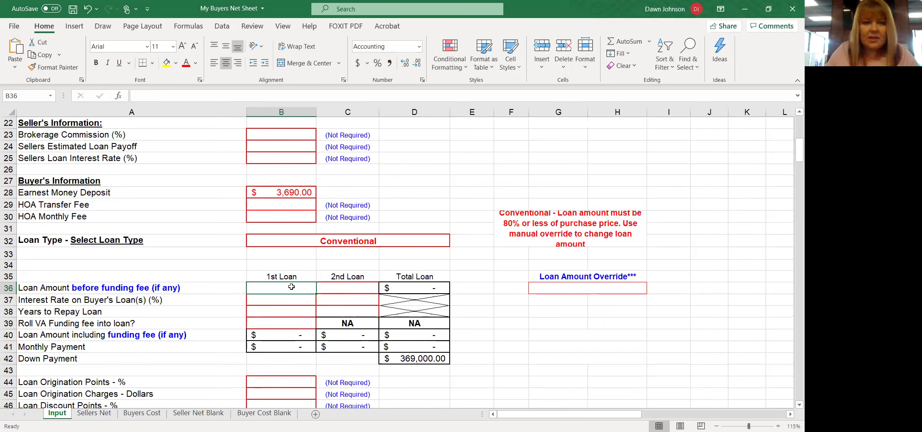
type("295")
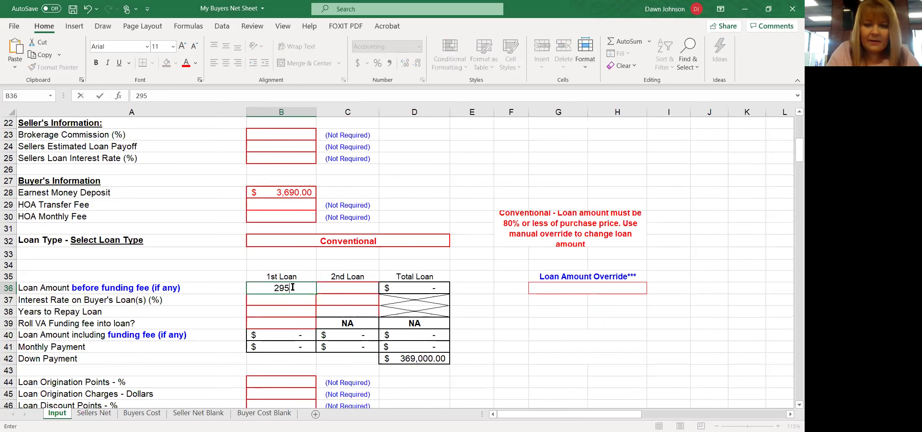
type("200")
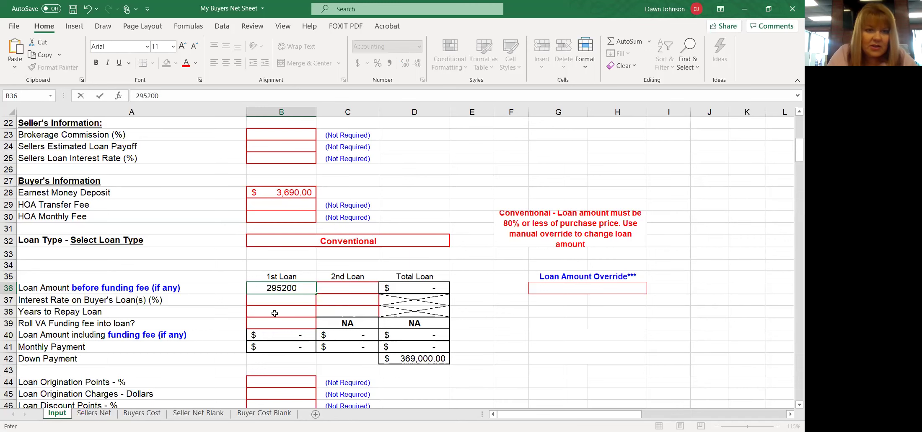
left_click(278, 297)
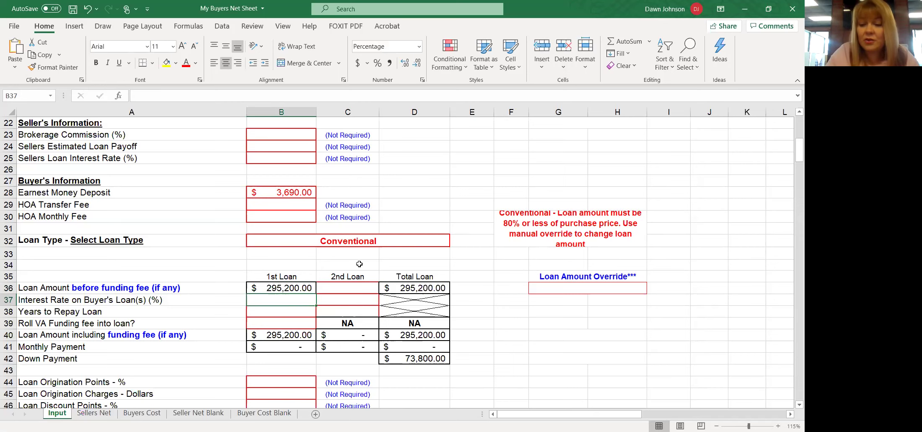
type("3.75")
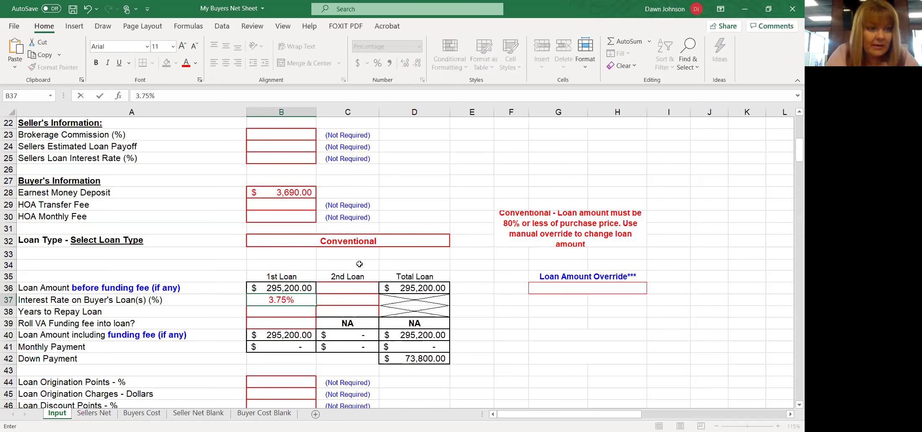
left_click(304, 311)
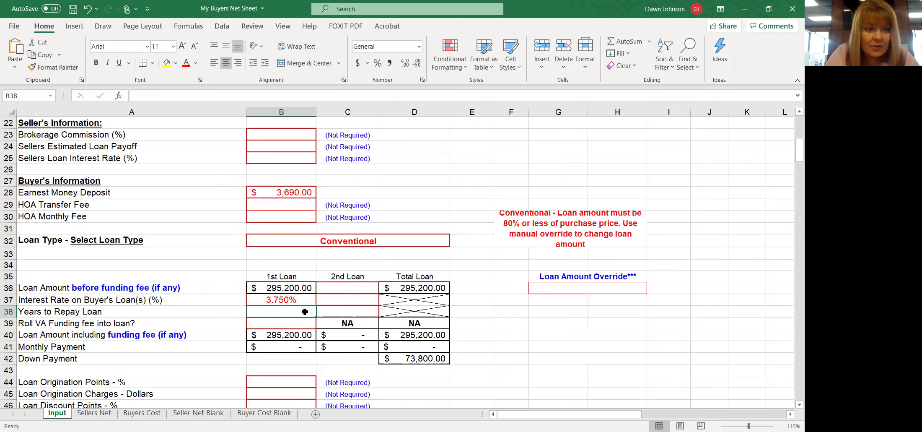
- Set a 30-year loan term and leave the VA funding fee rollover blank
type("30")
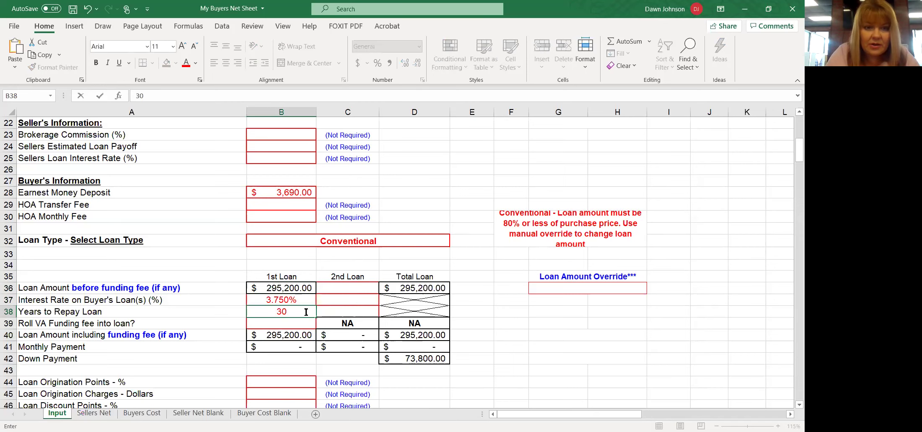
left_click(304, 325)
left_click(320, 323)
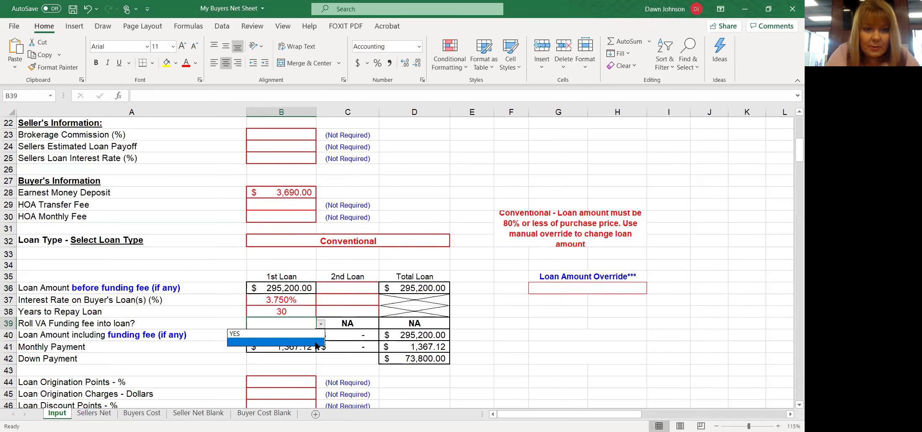
left_click(316, 342)
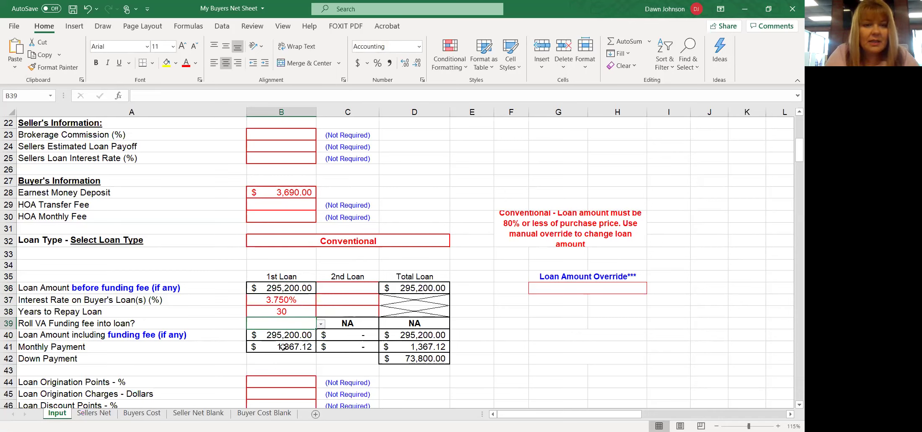
scroll(265, 346, "down", 5)
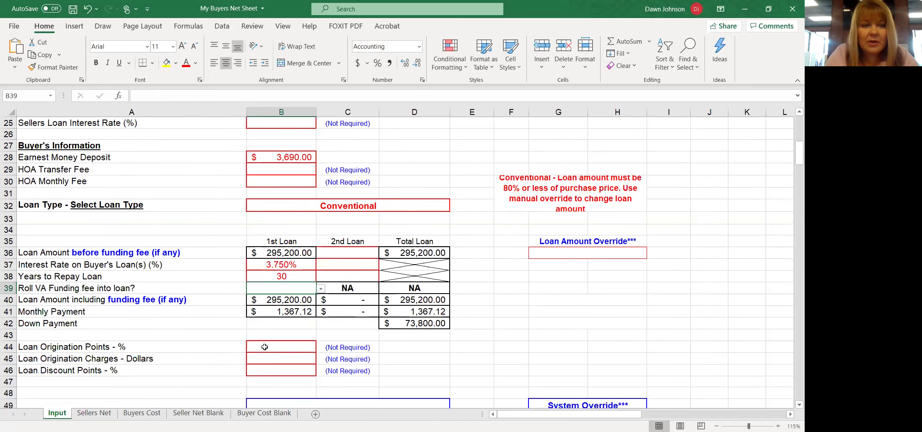
scroll(264, 347, "down", 3)
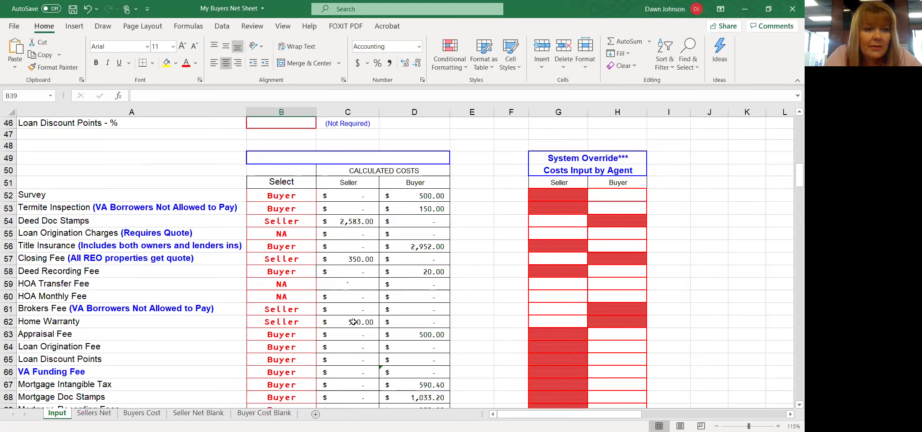
scroll(301, 331, "down", 1)
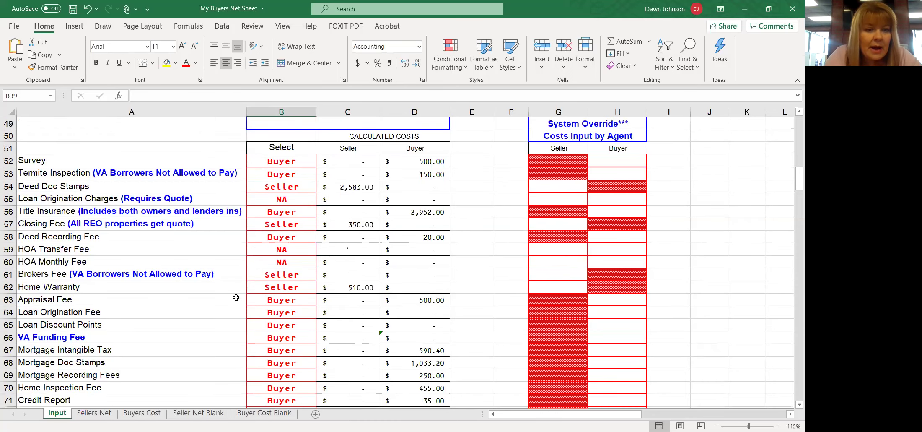
left_click(9, 299)
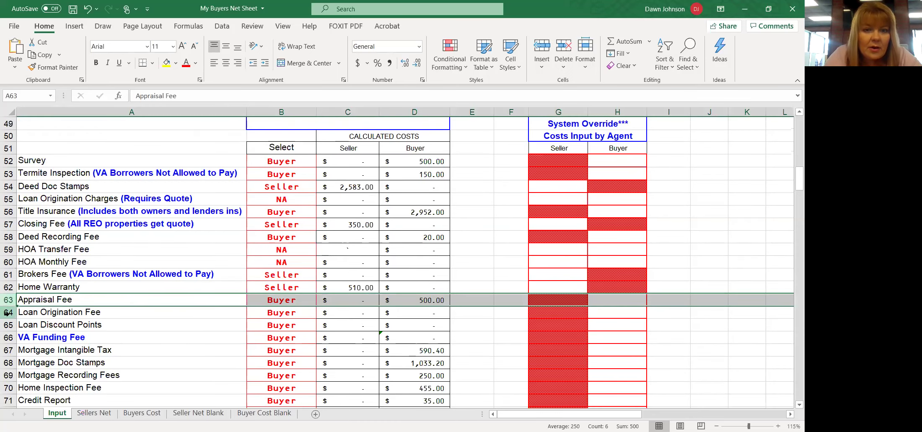
left_click(7, 312)
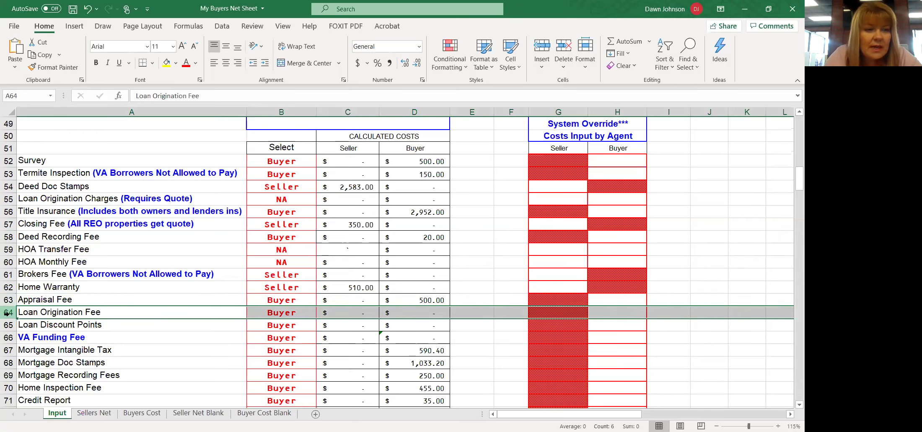
left_click(7, 326)
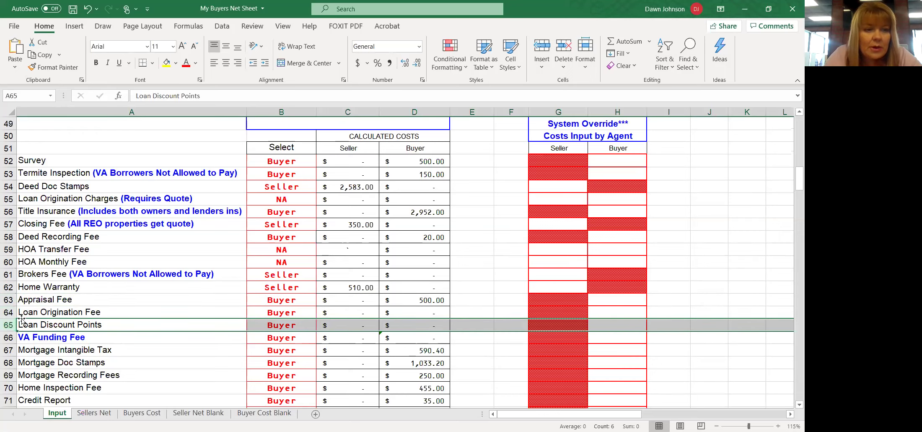
left_click(8, 313)
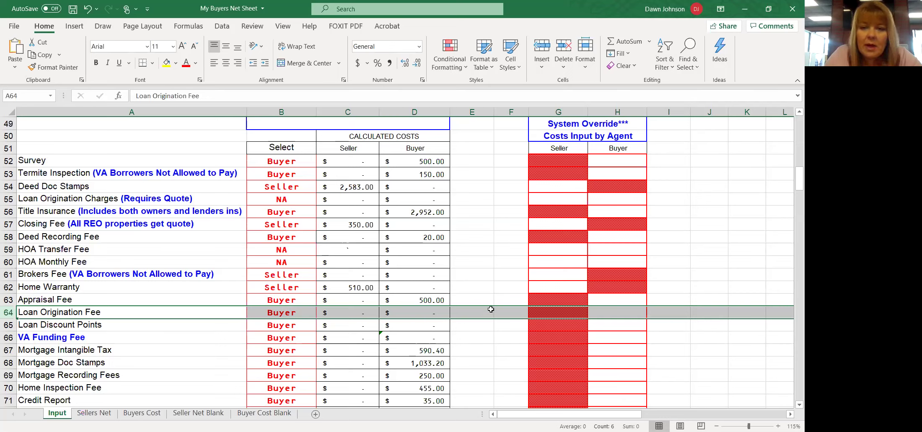
left_click(623, 312)
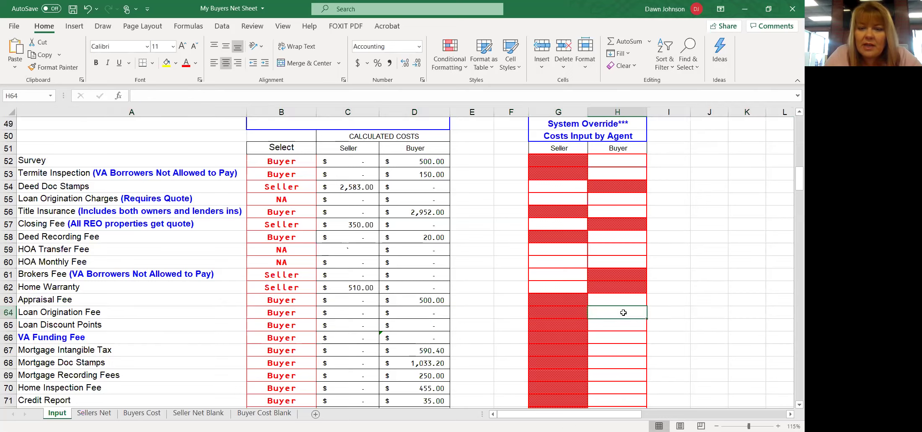
- Commit 1200 as the Loan Origination Fee buyer override, keeping VA Funding Fee paid by Buyer
type("1200")
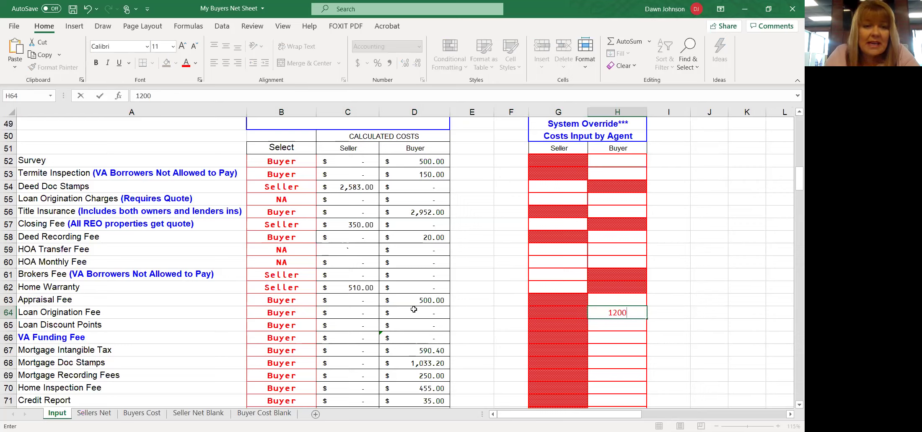
left_click(299, 339)
left_click(321, 339)
left_click(321, 340)
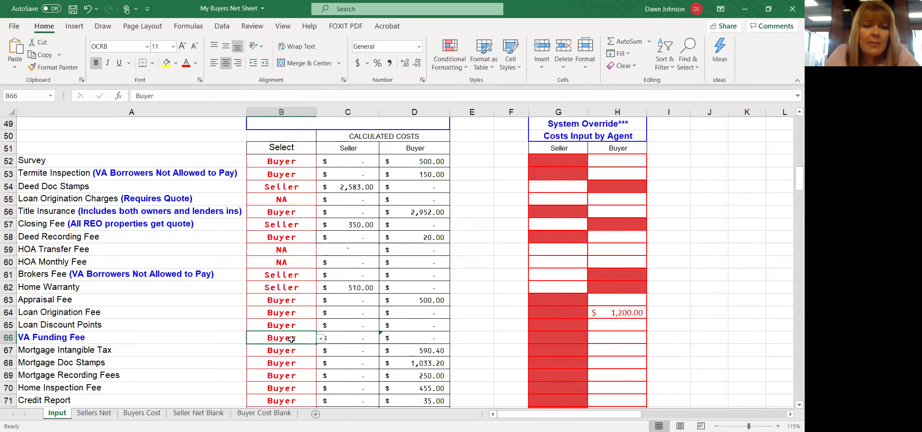
scroll(292, 339, "down", 1)
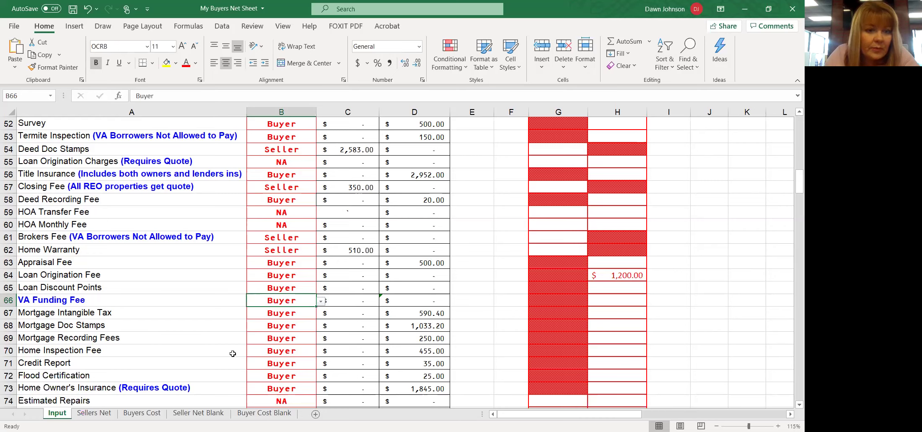
- Inspect the buyer cost formulas for Home Inspection, Credit Report, Flood Certification and Home Owner's Insurance
left_click(433, 354)
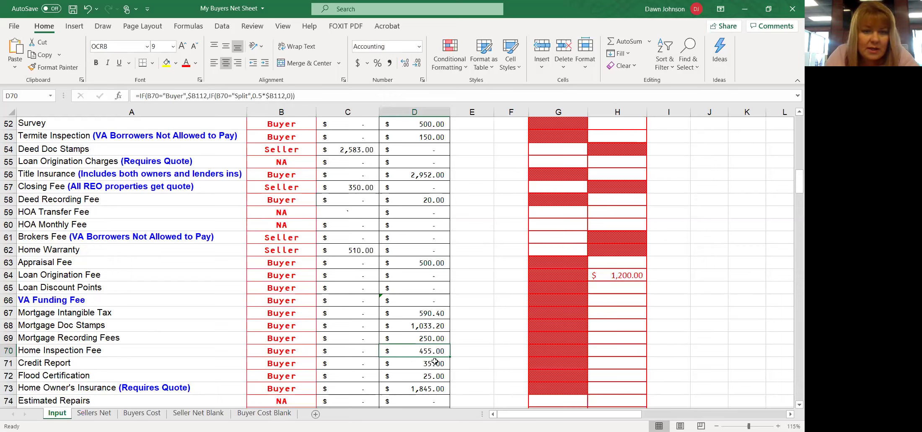
left_click(436, 364)
left_click(437, 376)
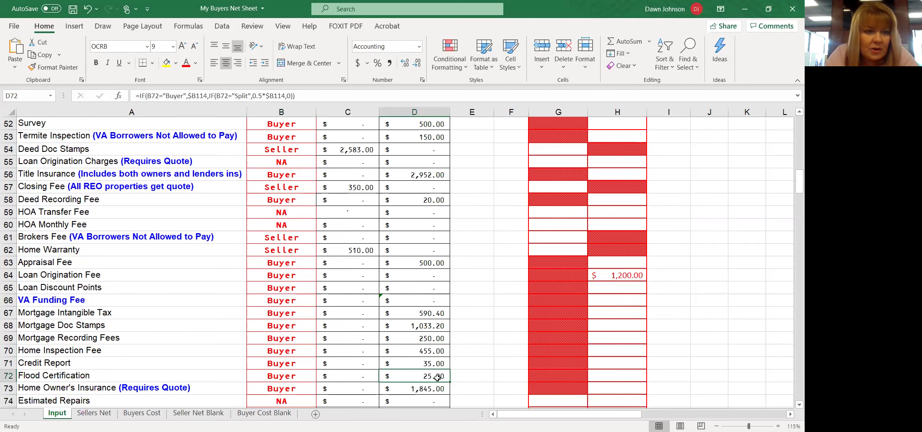
scroll(419, 344, "down", 2)
left_click(424, 315)
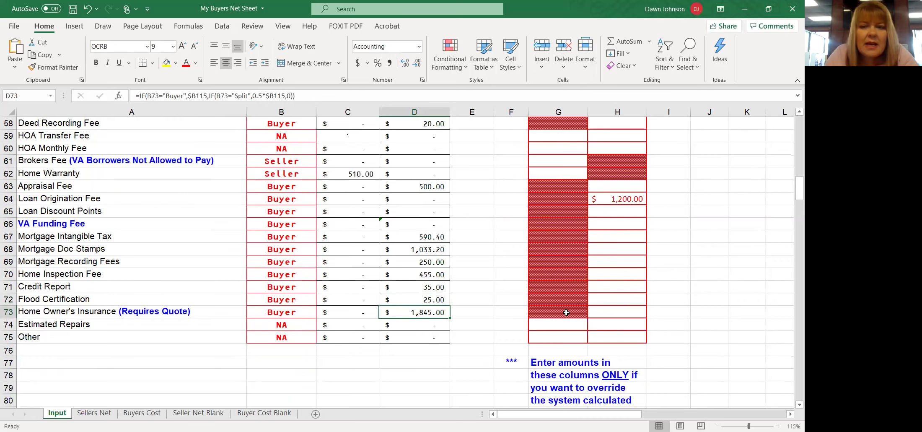
- Enter 1572.00 as the Home Owner's Insurance buyer override amount in H73
left_click(636, 312)
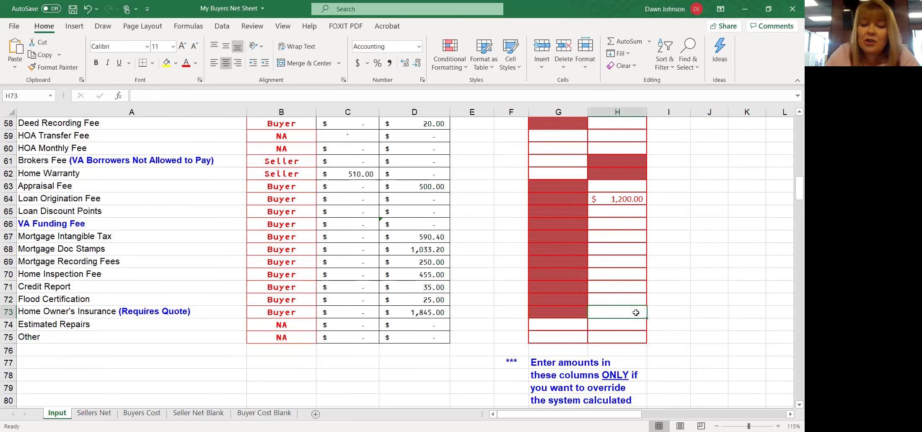
type("15")
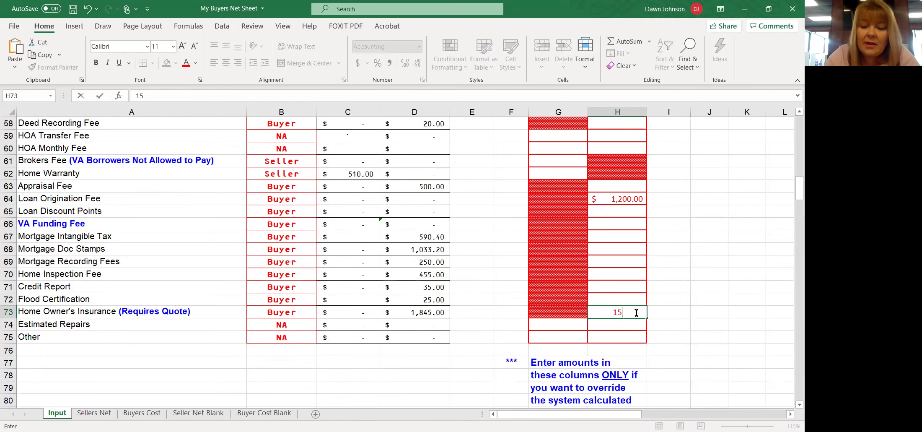
type("72")
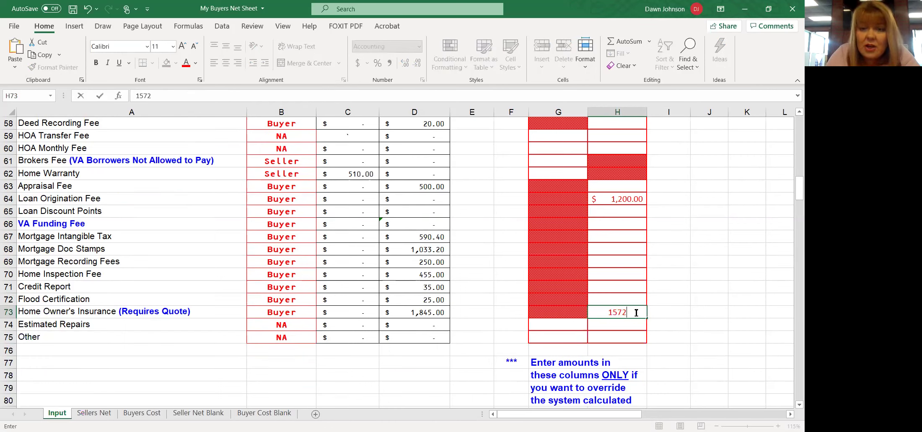
left_click(635, 313)
type(".00")
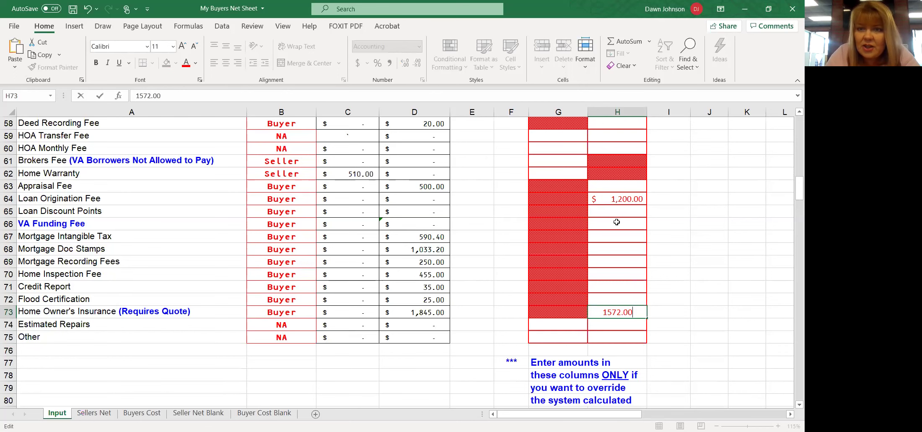
scroll(617, 222, "up", 4)
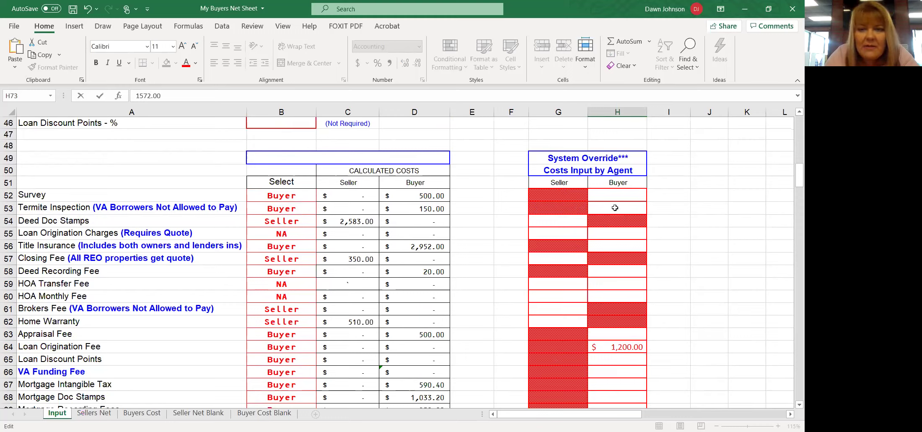
- Commit the override and switch the Survey payer to Seller, then back to Buyer
left_click(303, 195)
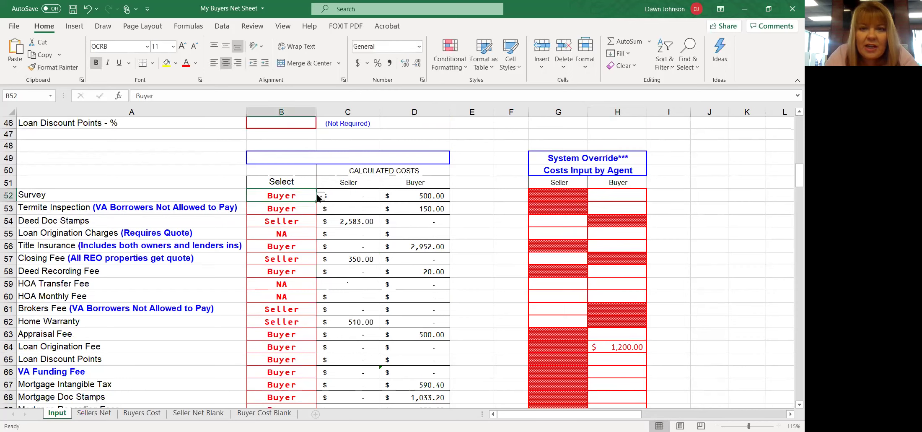
left_click(320, 197)
left_click(237, 206)
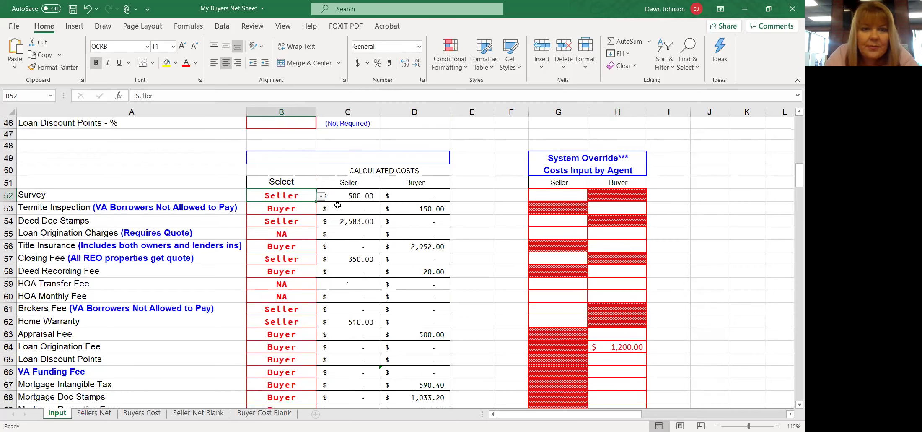
left_click(320, 196)
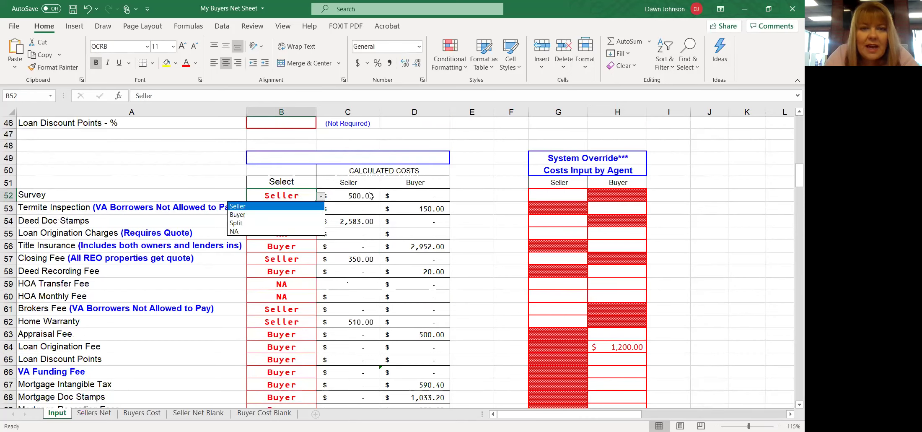
left_click(288, 214)
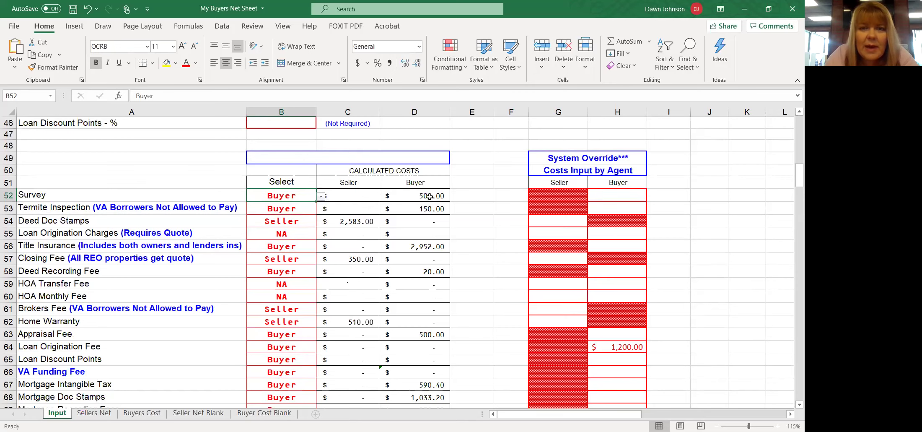
- Scroll through the fees and switch to the Buyers Cost sheet
scroll(414, 237, "down", 3)
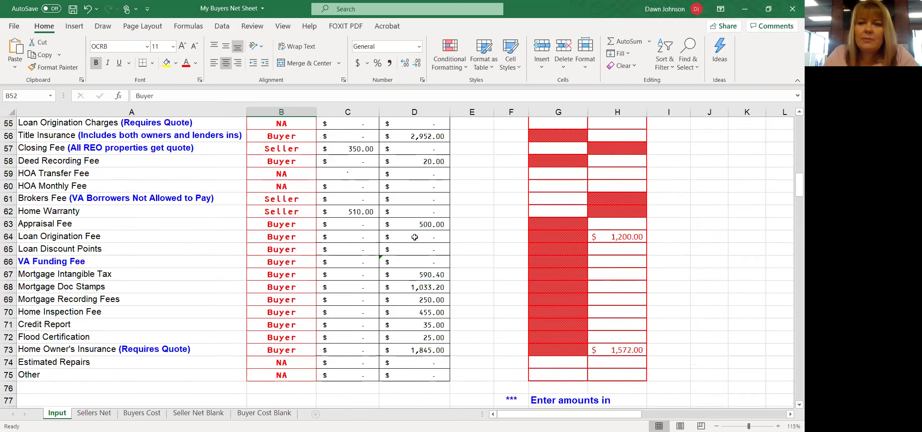
scroll(587, 250, "up", 2)
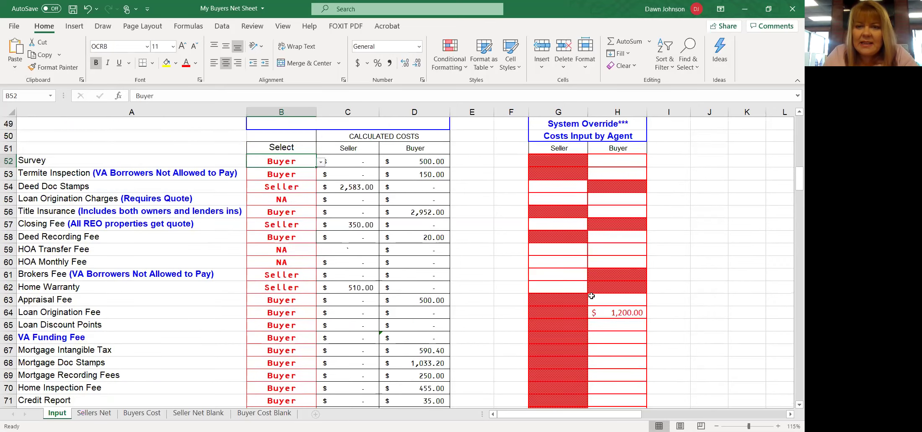
scroll(599, 338, "down", 3)
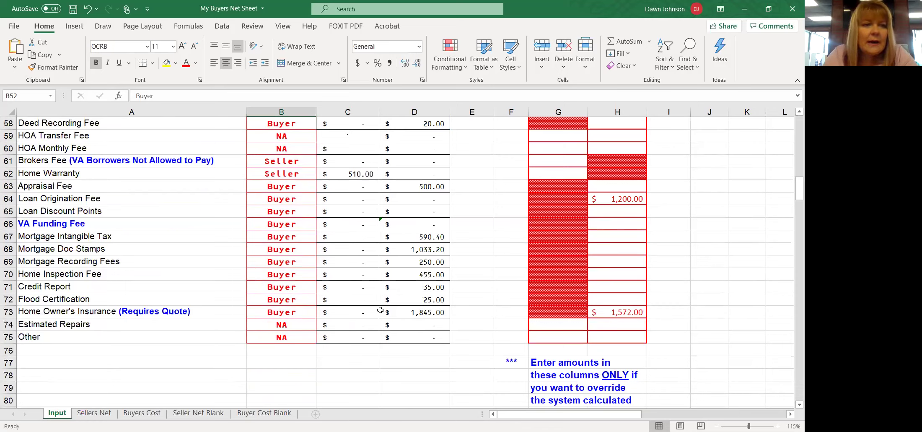
scroll(342, 303, "down", 1)
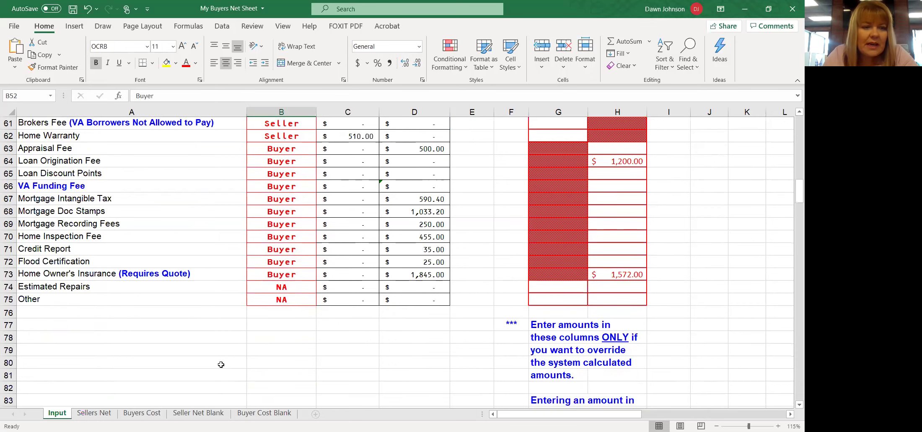
left_click(138, 416)
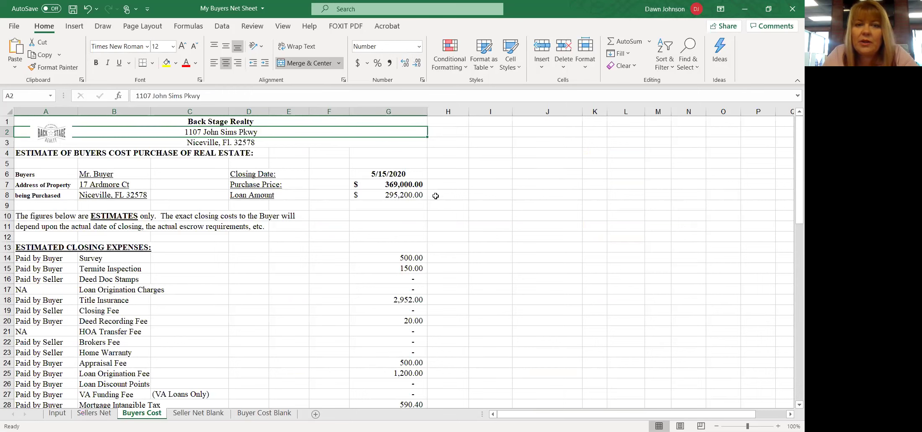
scroll(395, 242, "down", 2)
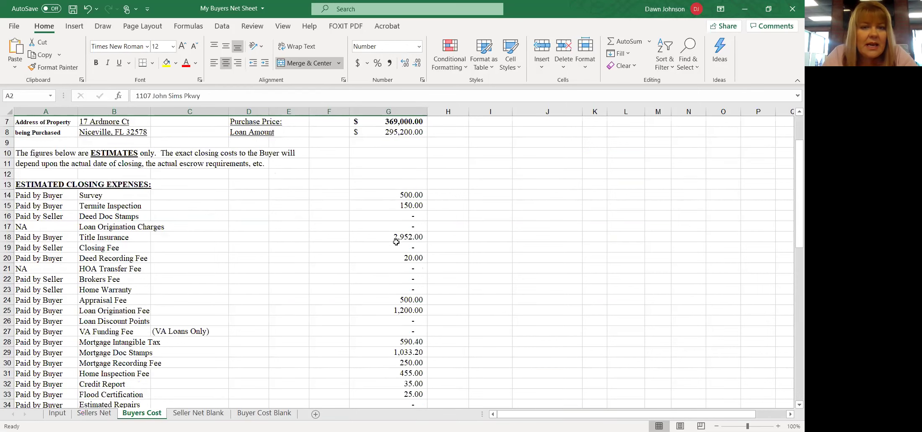
left_click(8, 195)
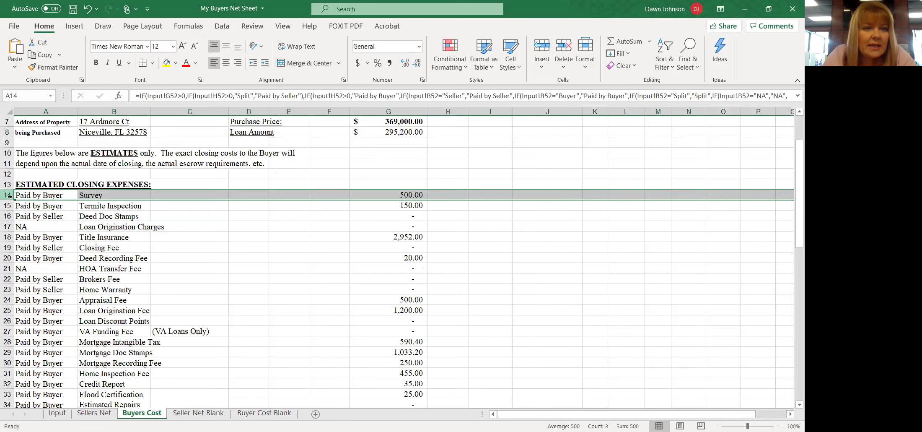
left_click(9, 205)
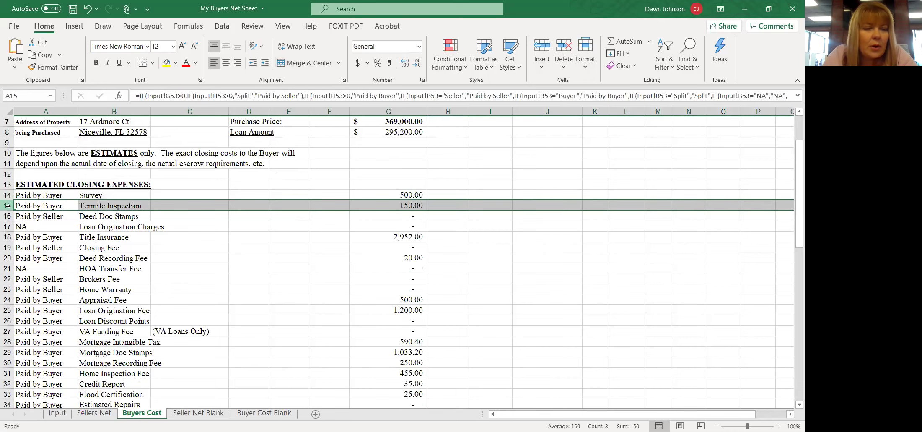
left_click(7, 237)
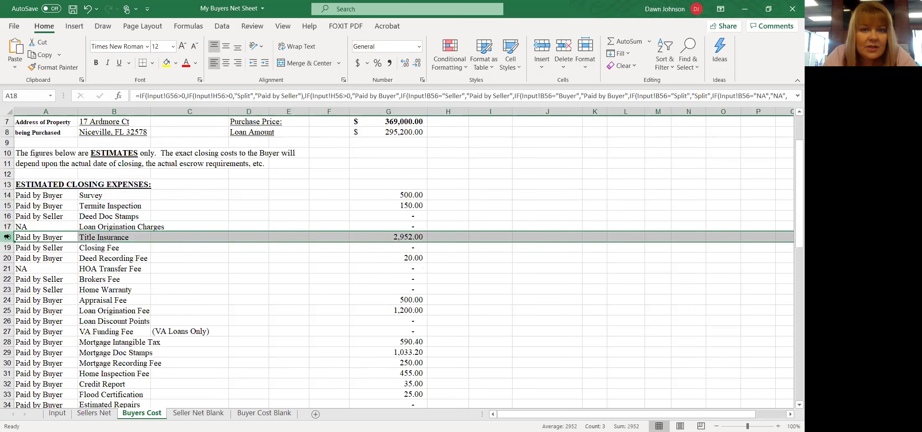
left_click(6, 257)
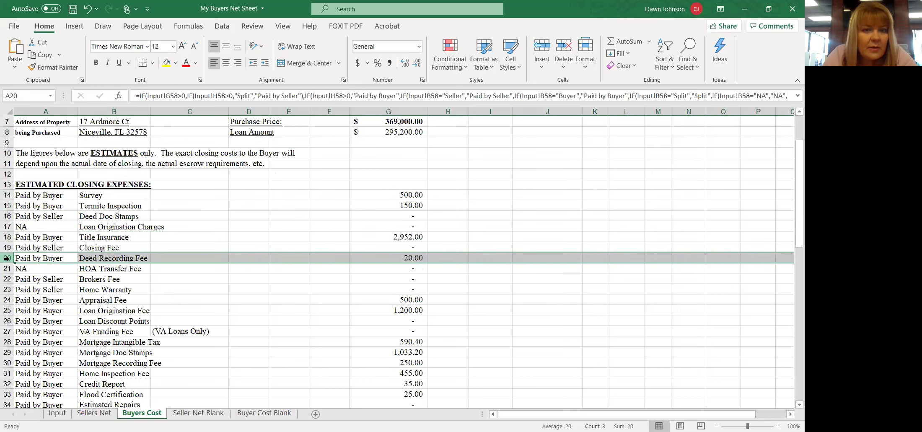
left_click(7, 299)
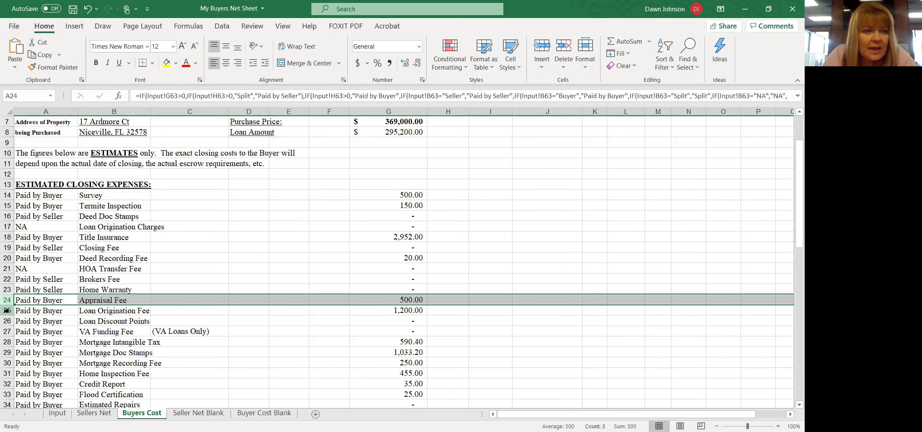
left_click(7, 310)
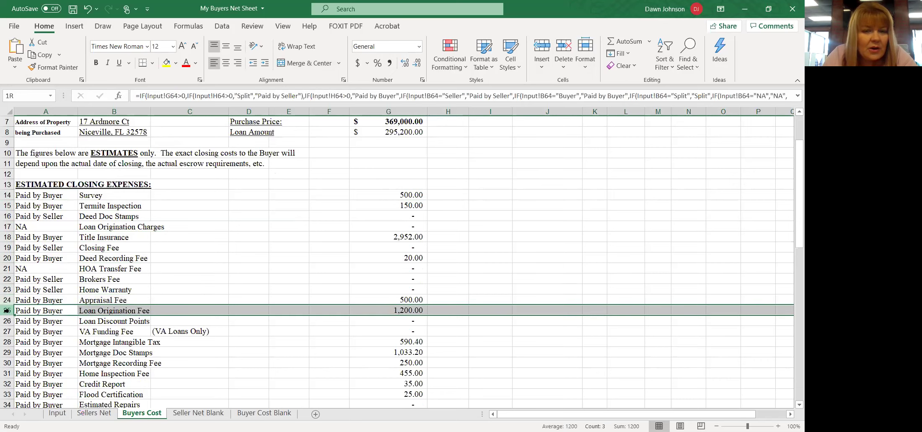
left_click(7, 352)
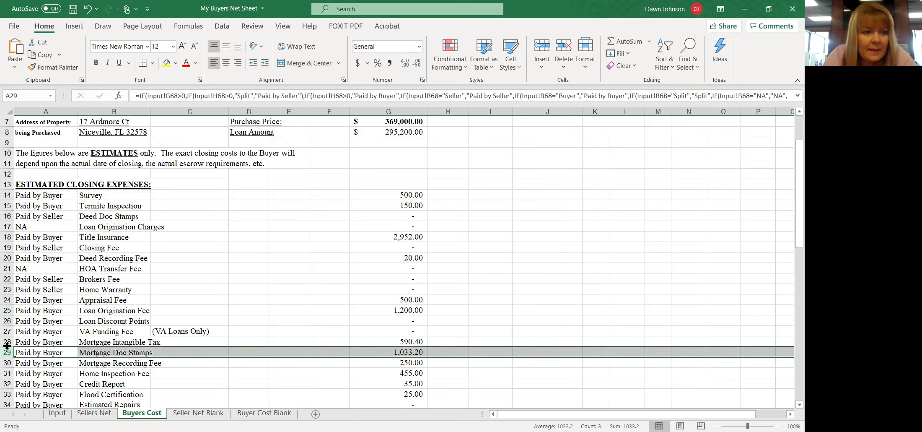
left_click(6, 340)
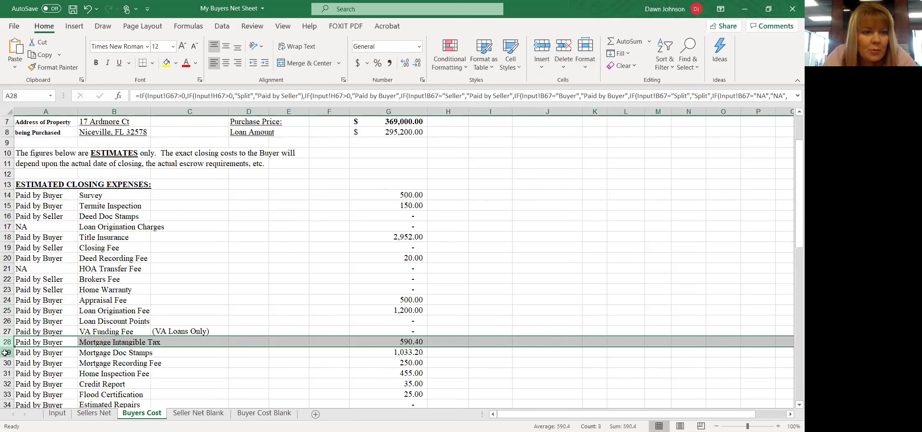
left_click(7, 352)
left_click(5, 361)
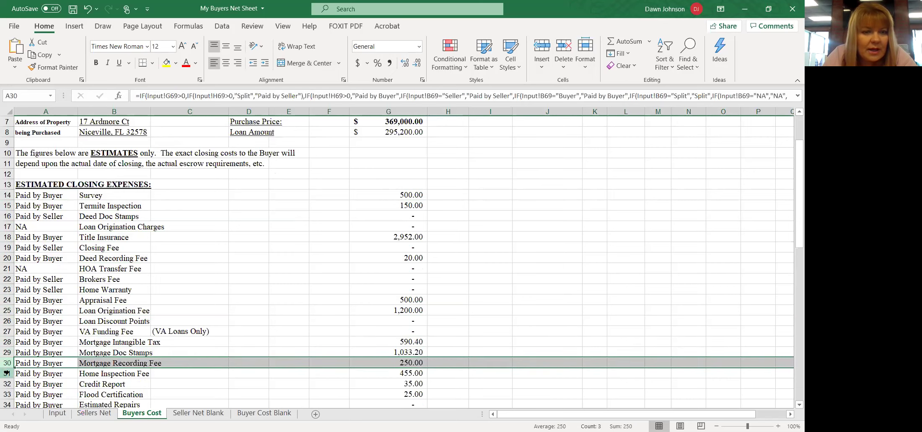
left_click(7, 372)
left_click(7, 382)
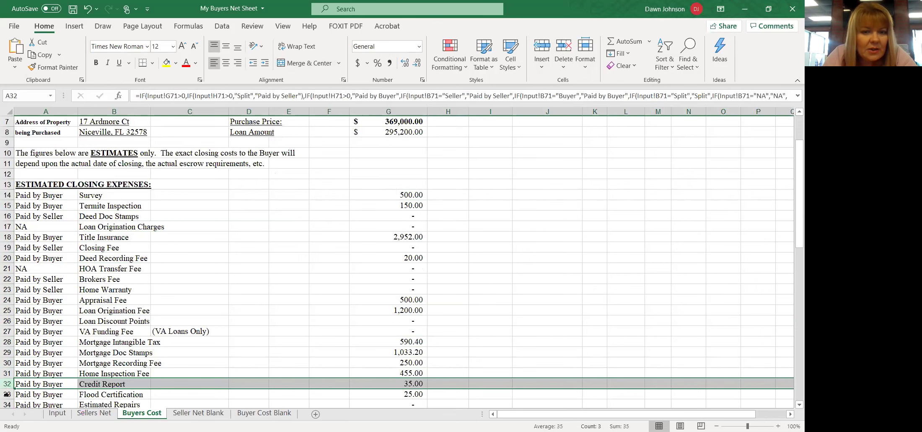
left_click(6, 394)
scroll(264, 372, "down", 2)
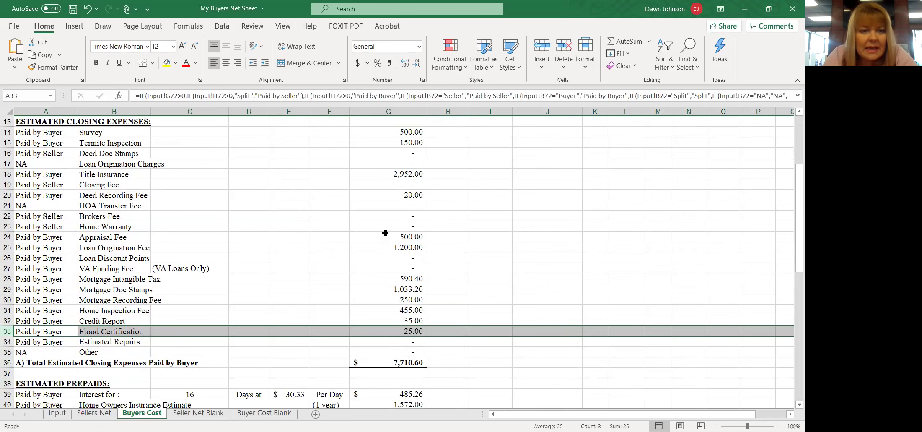
scroll(385, 233, "down", 4)
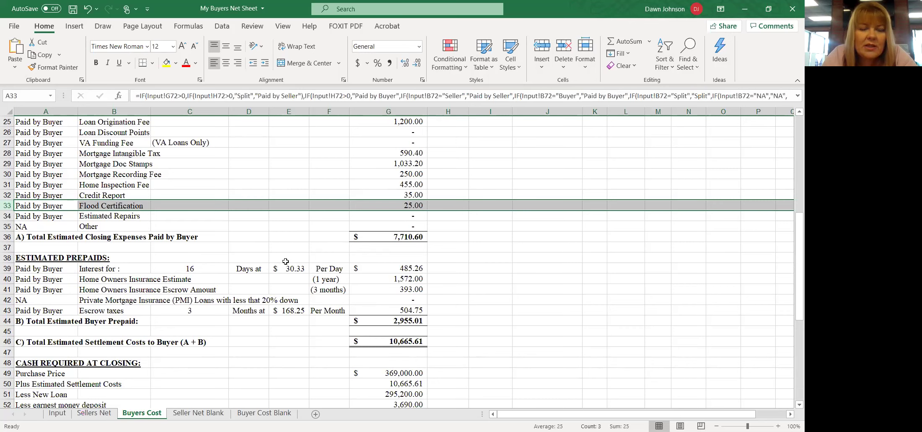
left_click(404, 267)
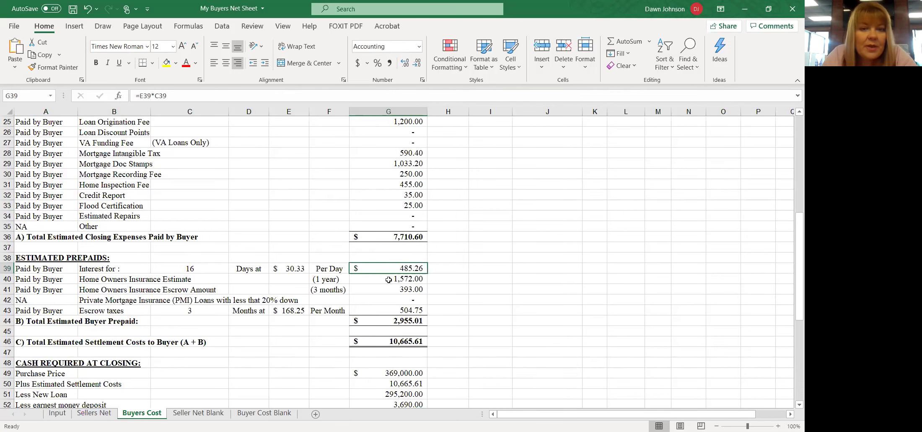
left_click(390, 279)
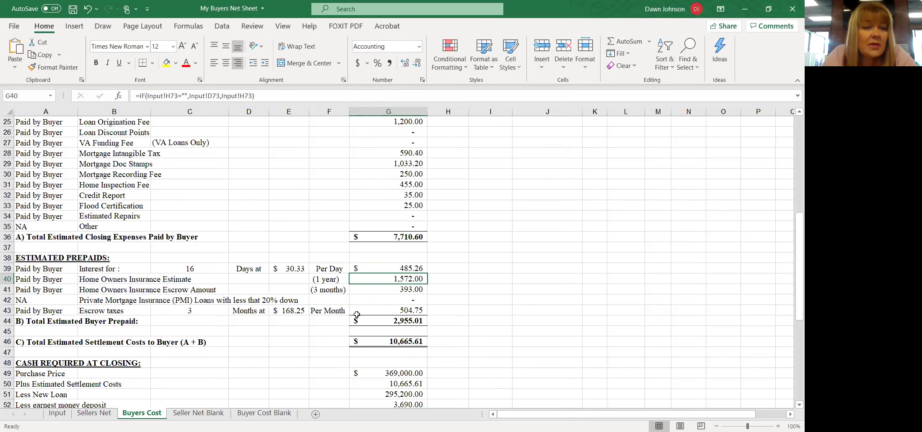
left_click(335, 289)
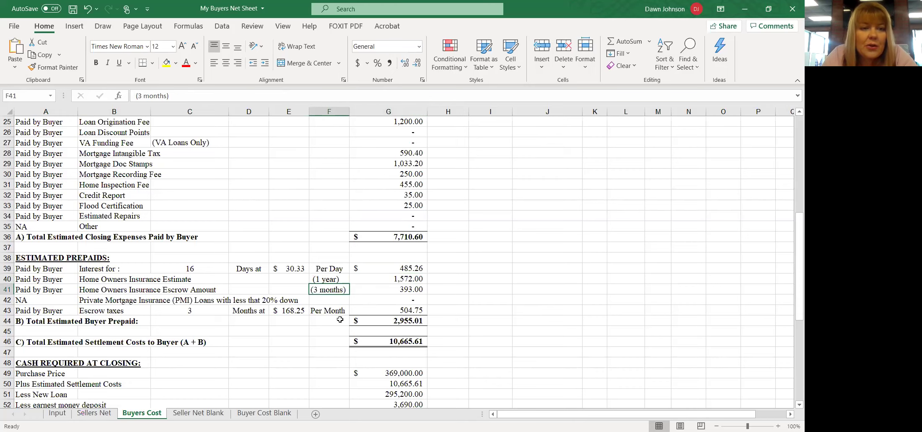
left_click(392, 288)
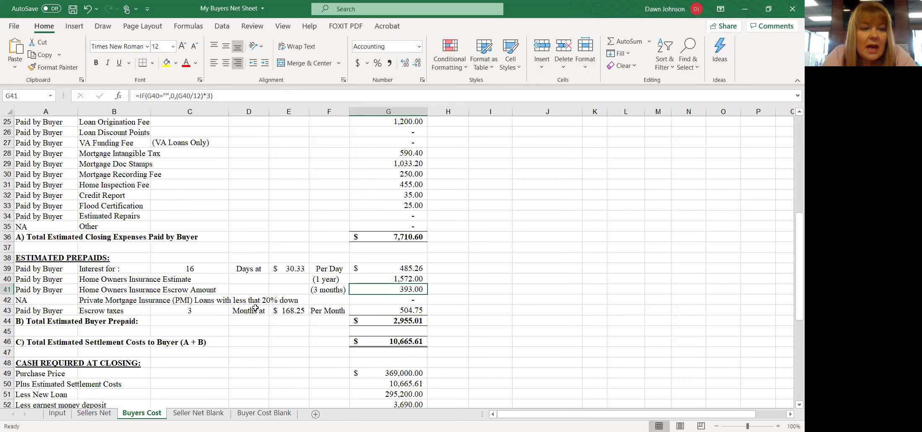
left_click(401, 300)
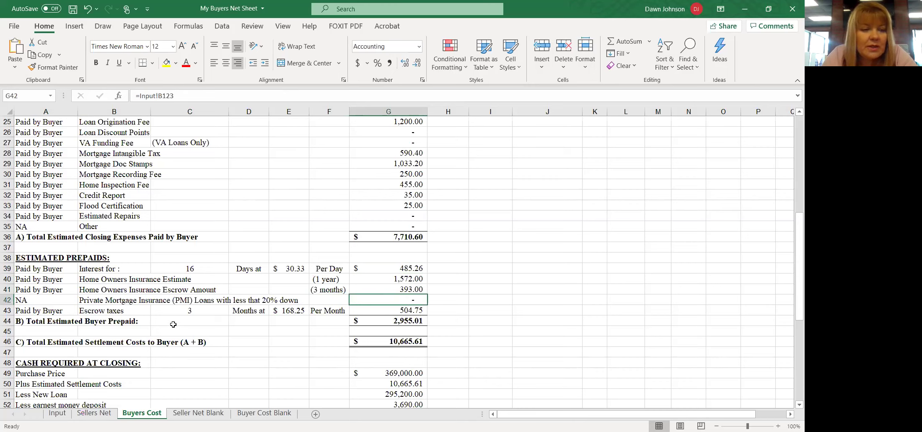
left_click(136, 313)
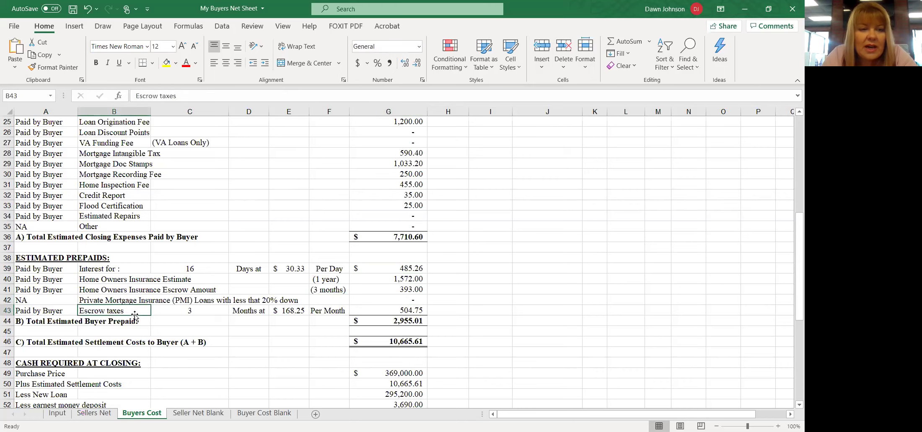
left_click(193, 312)
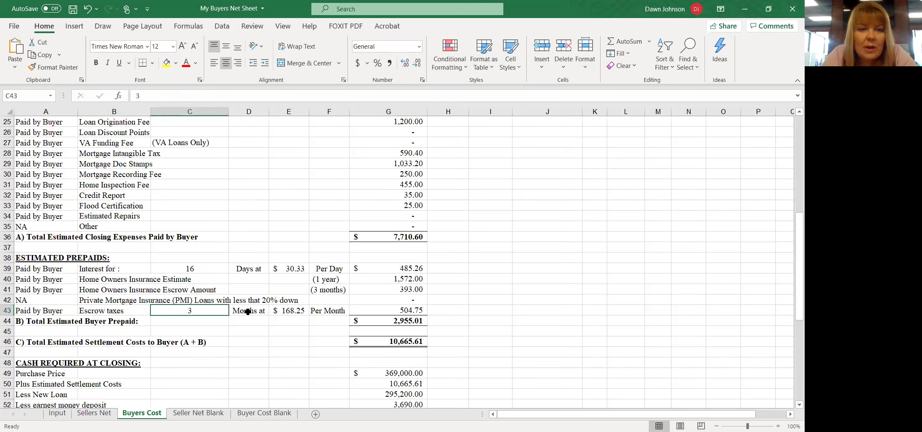
left_click(305, 311)
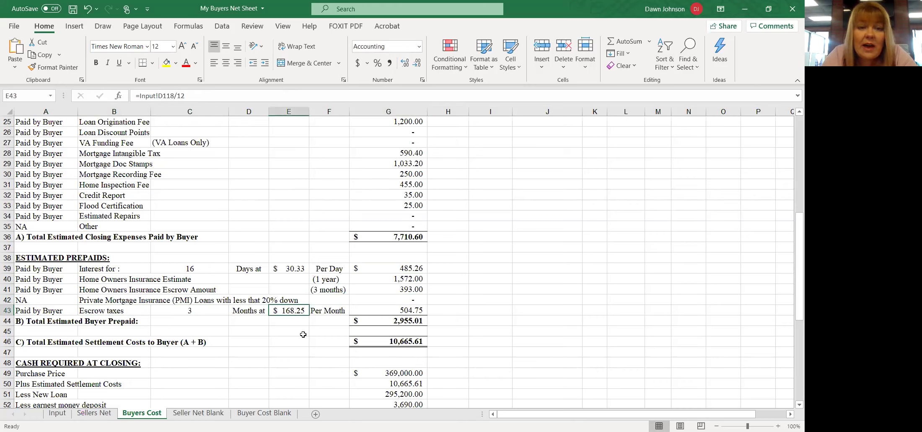
left_click(399, 310)
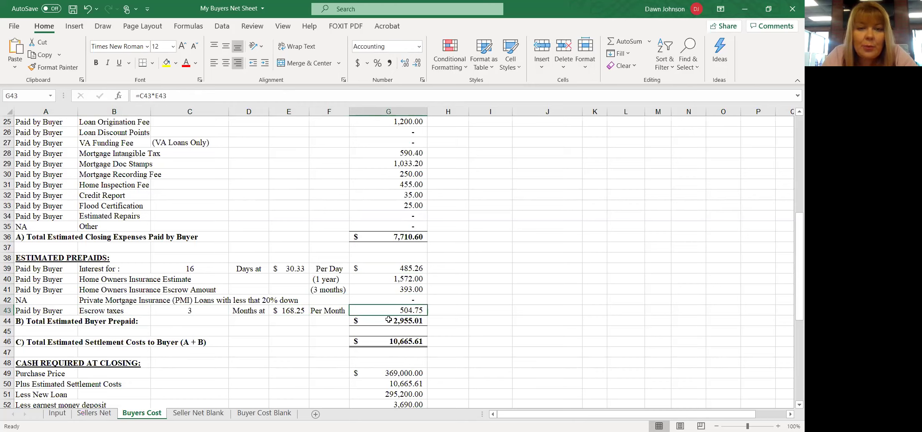
left_click(388, 320)
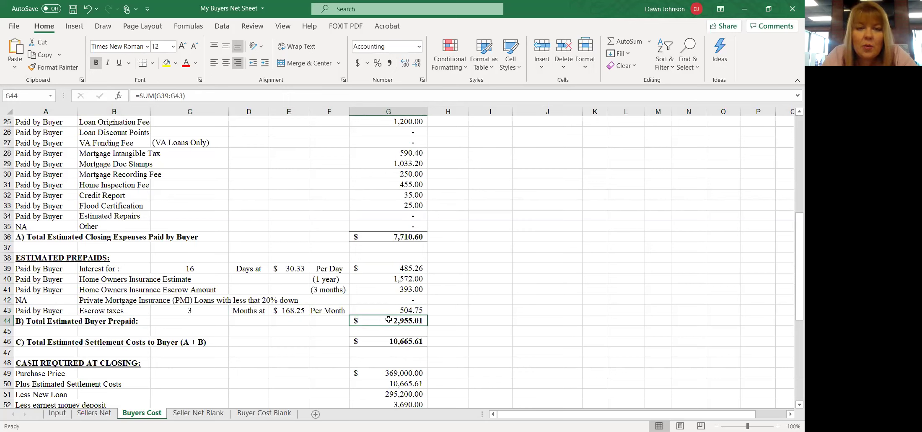
left_click(388, 236)
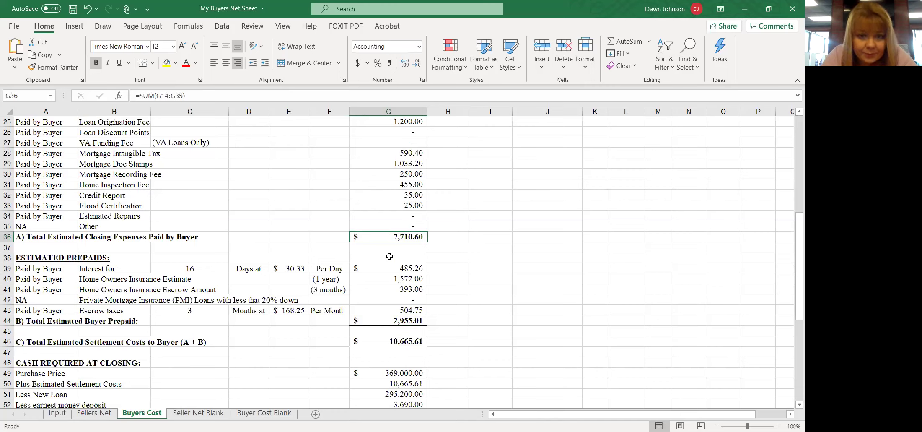
left_click(382, 340)
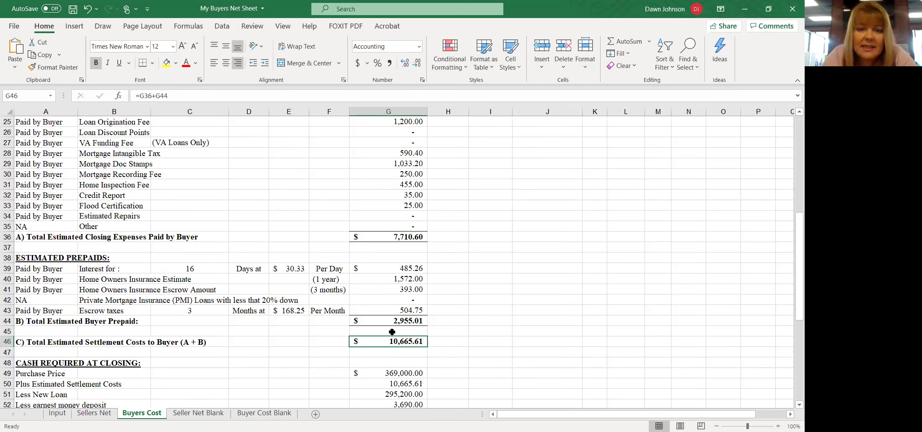
scroll(403, 343, "down", 5)
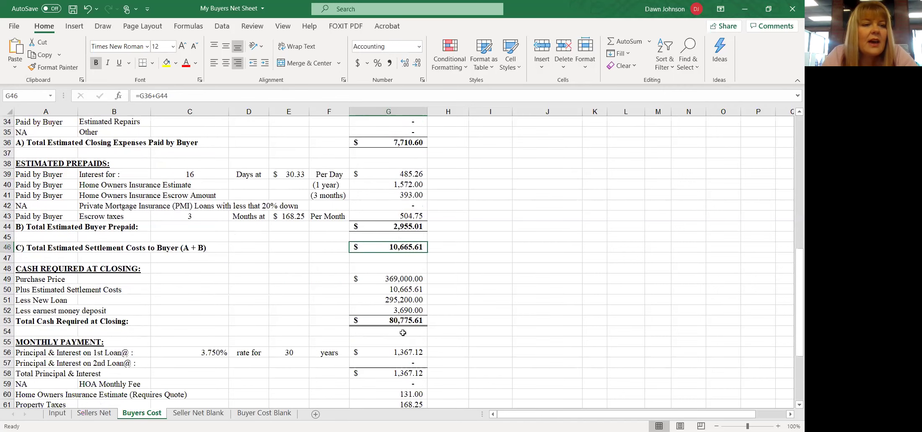
left_click(423, 214)
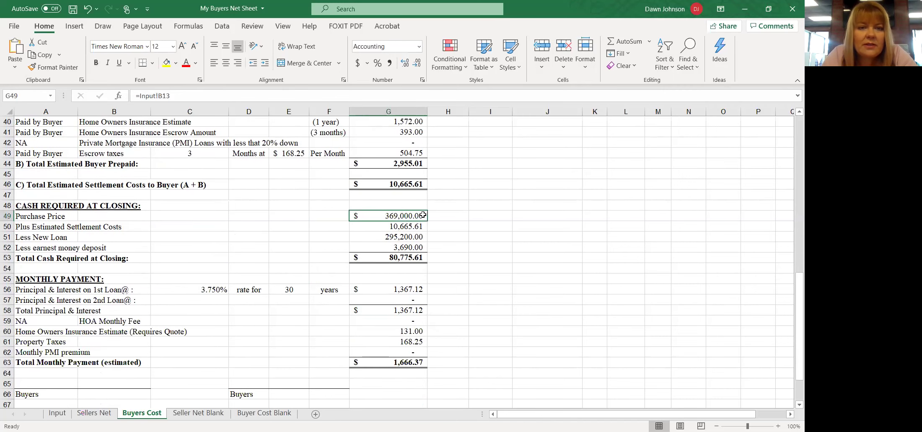
left_click(423, 225)
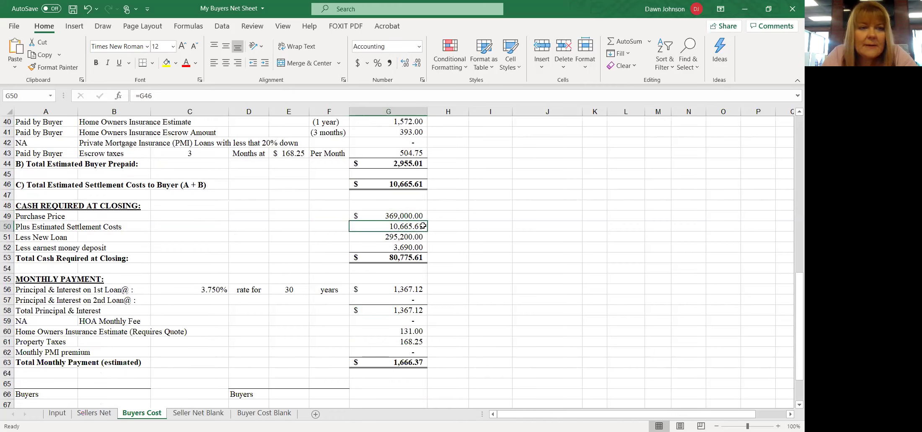
left_click(423, 237)
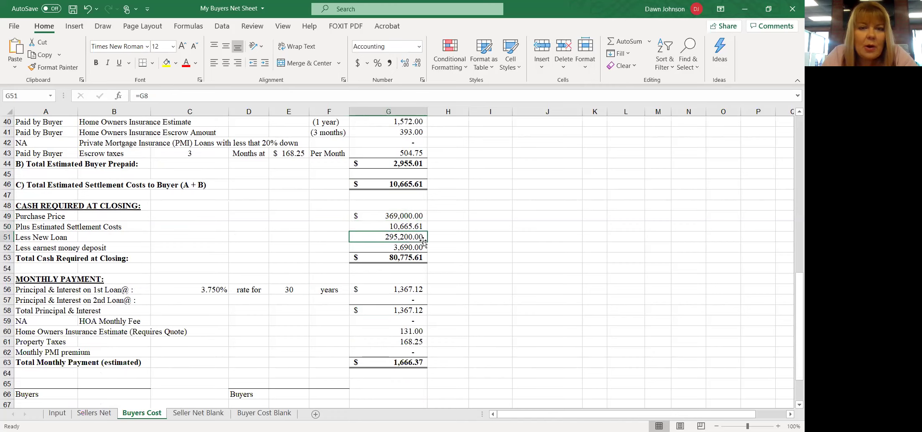
left_click(420, 247)
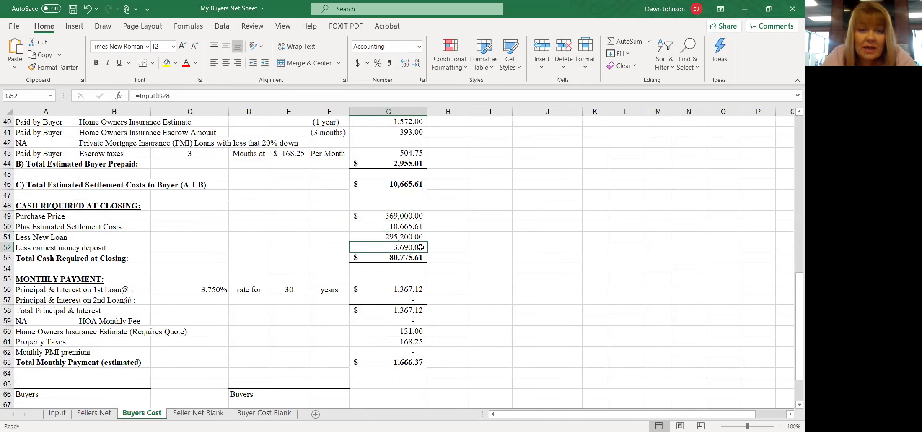
left_click(414, 256)
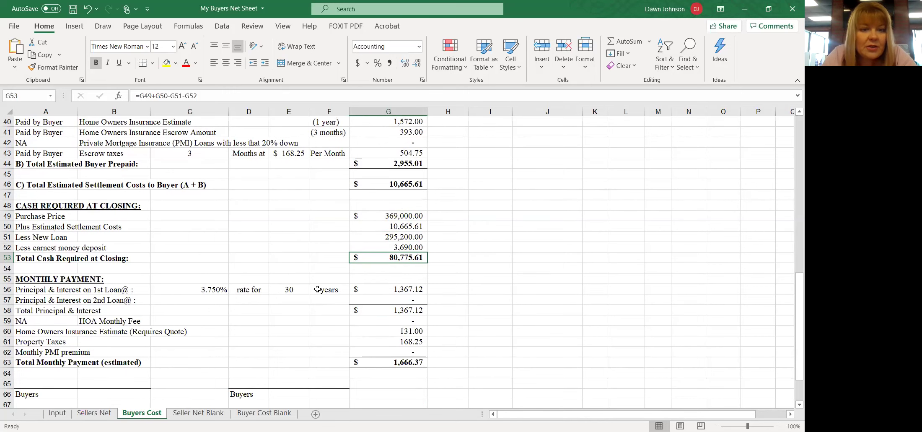
left_click(375, 289)
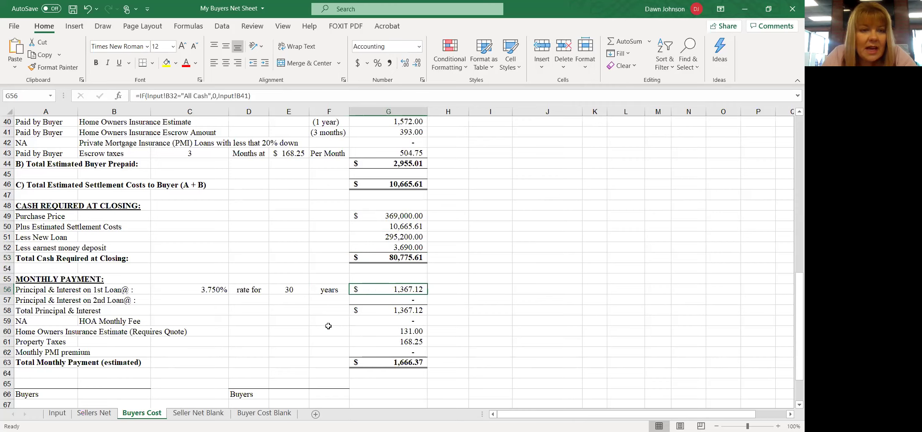
left_click(392, 327)
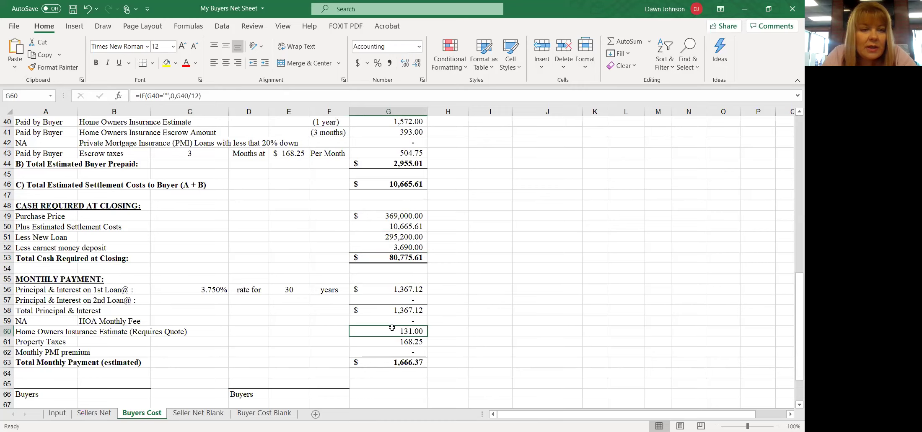
left_click(389, 342)
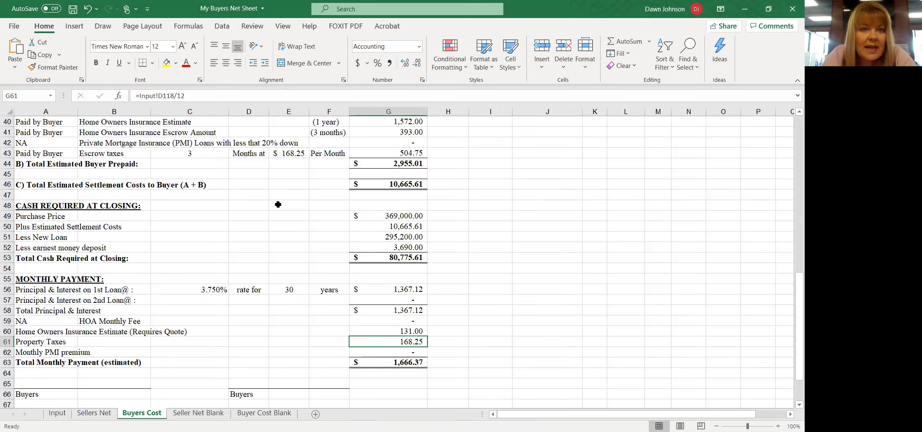
left_click(286, 159)
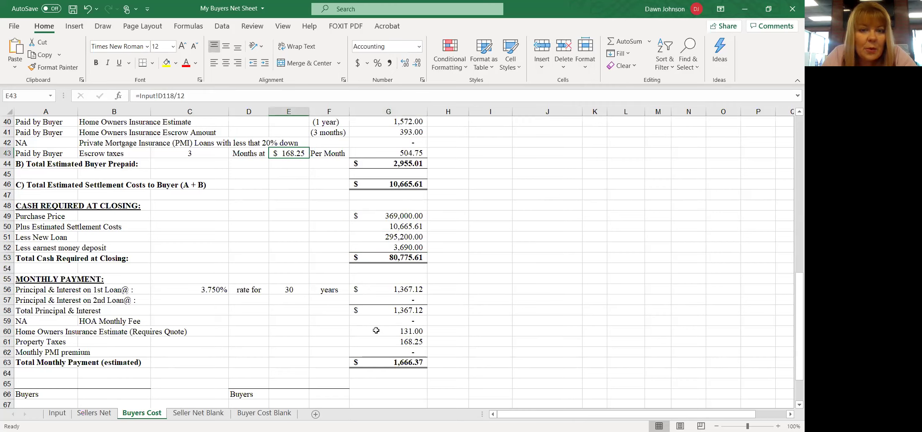
left_click(389, 342)
left_click(391, 362)
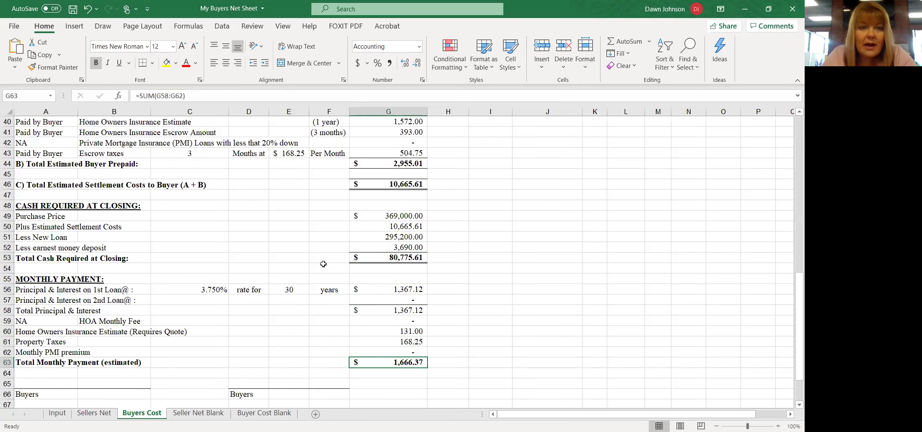
- Point out the Title Insurance row on Buyers Cost, then return to the Input sheet
scroll(320, 297, "up", 13)
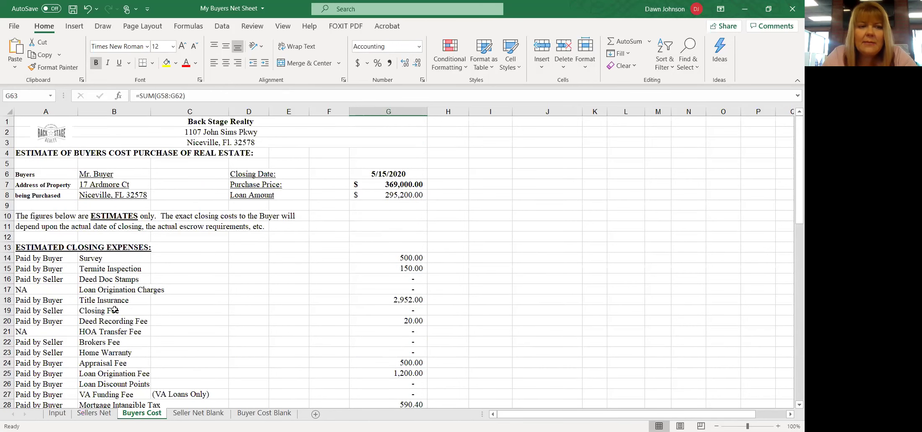
scroll(147, 300, "down", 3)
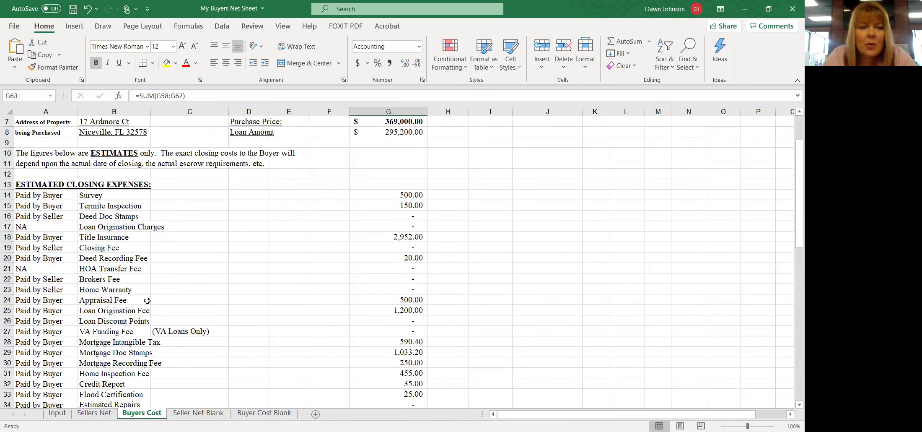
scroll(147, 300, "down", 1)
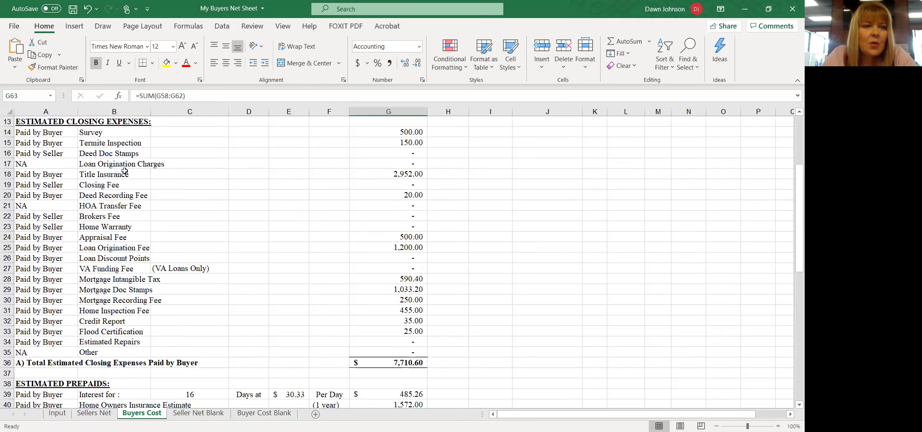
left_click(140, 173)
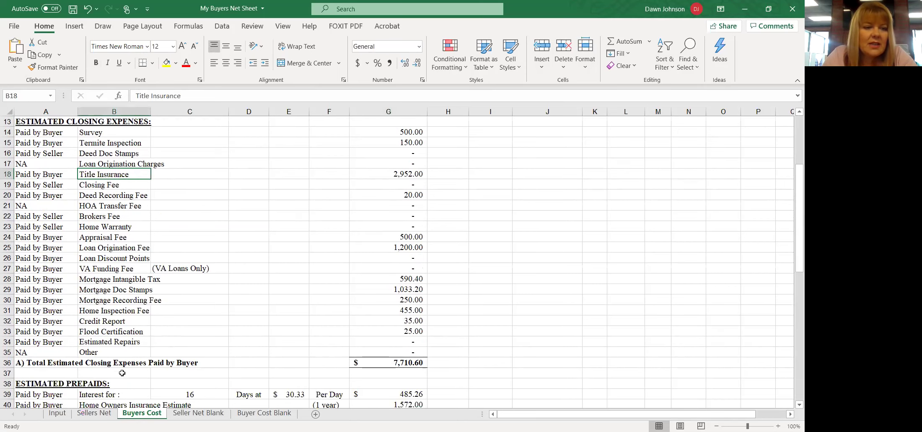
left_click(57, 413)
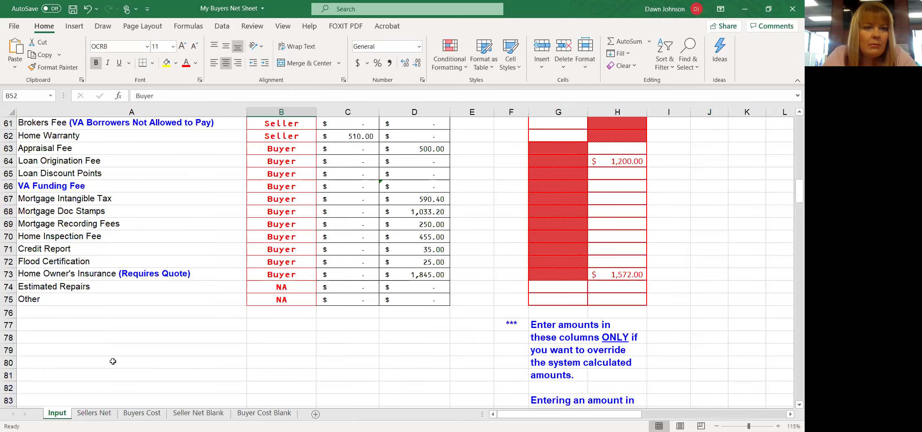
- Set Title Insurance in B56 to Seller, then view Buyers Cost settlement costs at $7,713.61
scroll(114, 361, "up", 8)
scroll(113, 360, "up", 8)
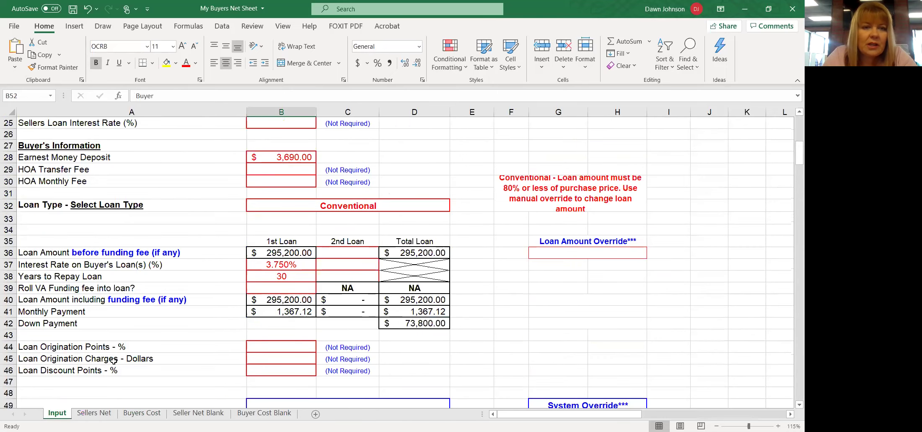
scroll(114, 362, "down", 12)
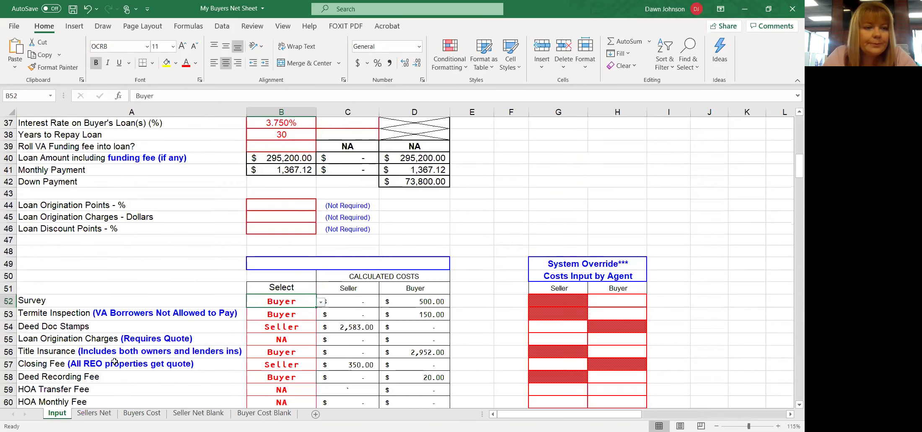
left_click(289, 245)
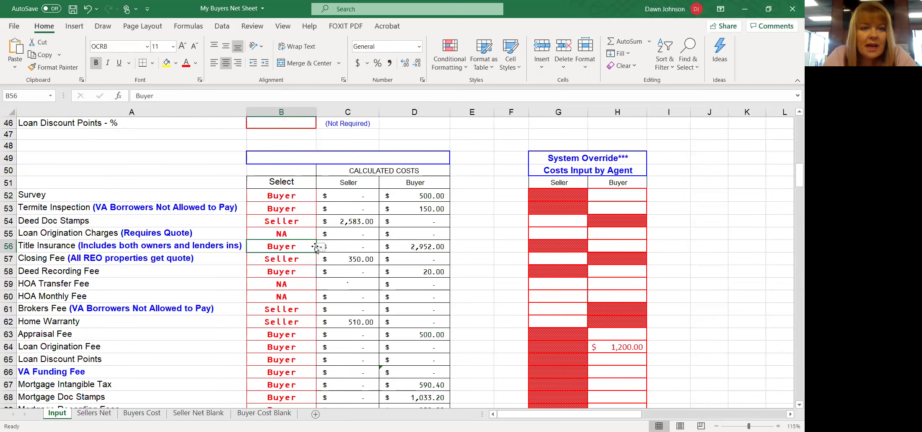
left_click(321, 249)
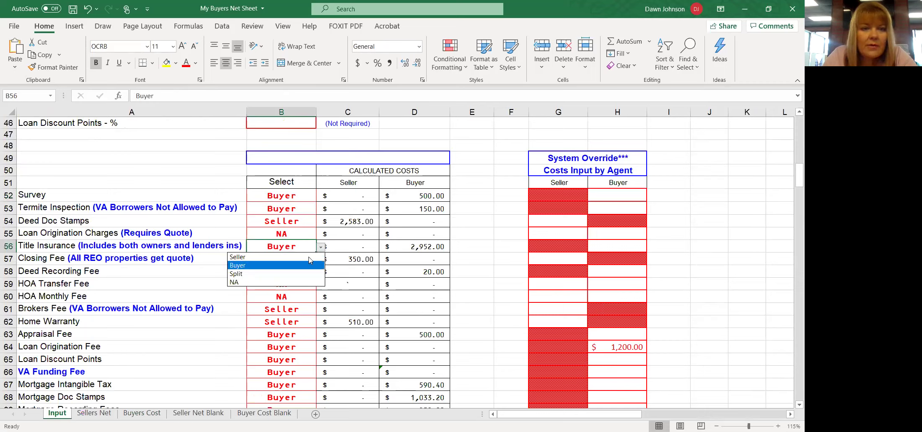
left_click(309, 256)
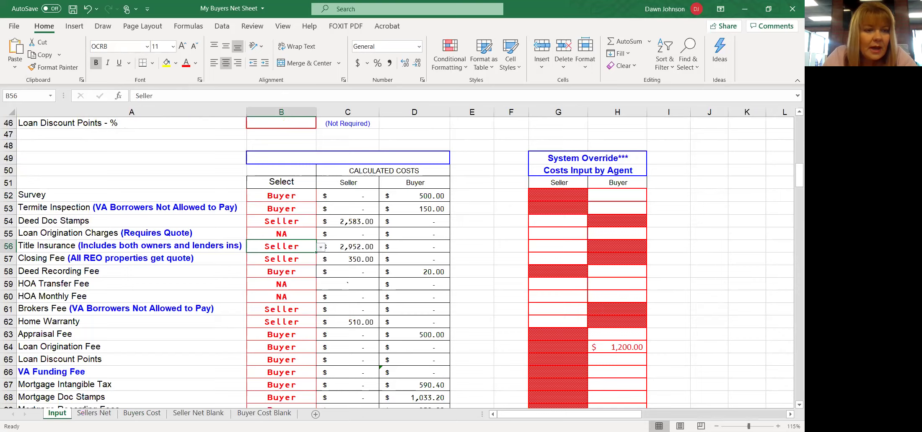
left_click(142, 412)
scroll(324, 316, "down", 3)
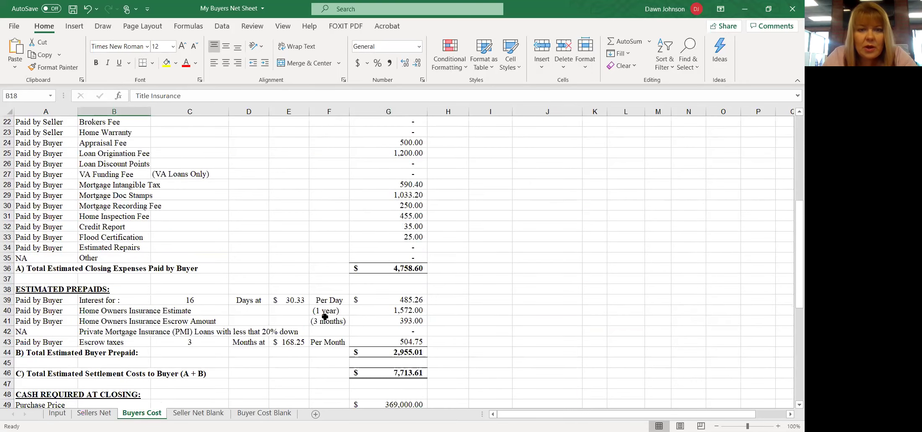
left_click(403, 373)
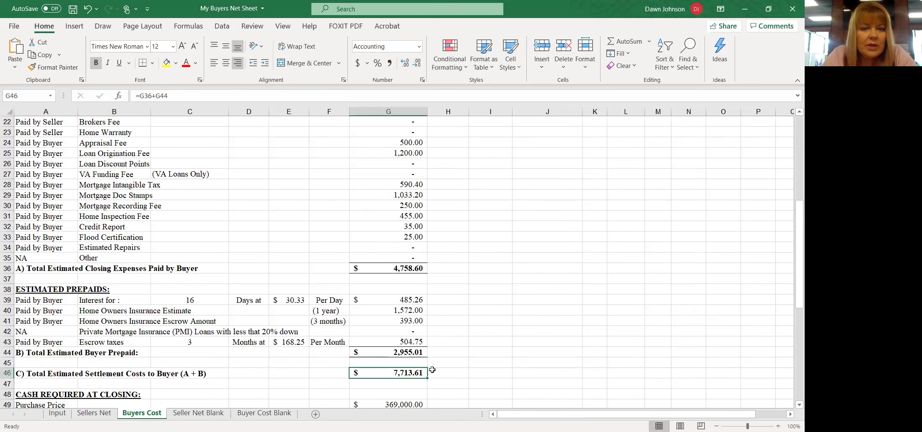
scroll(430, 344, "up", 3)
scroll(430, 346, "down", 3)
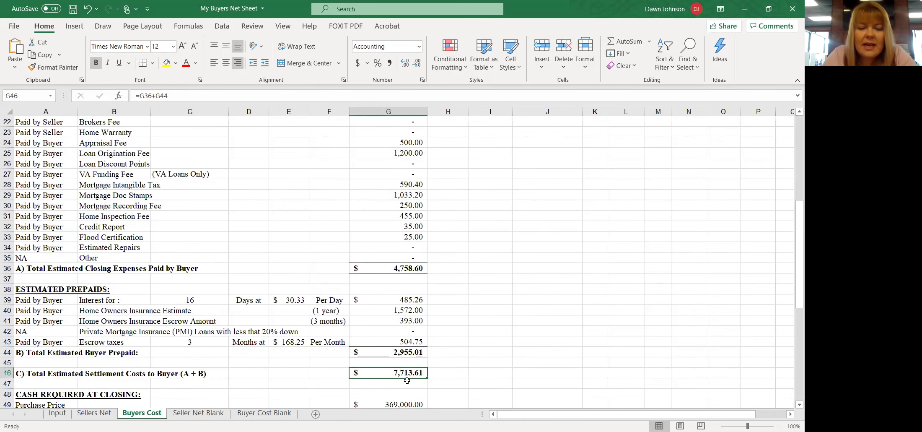
scroll(403, 375, "down", 2)
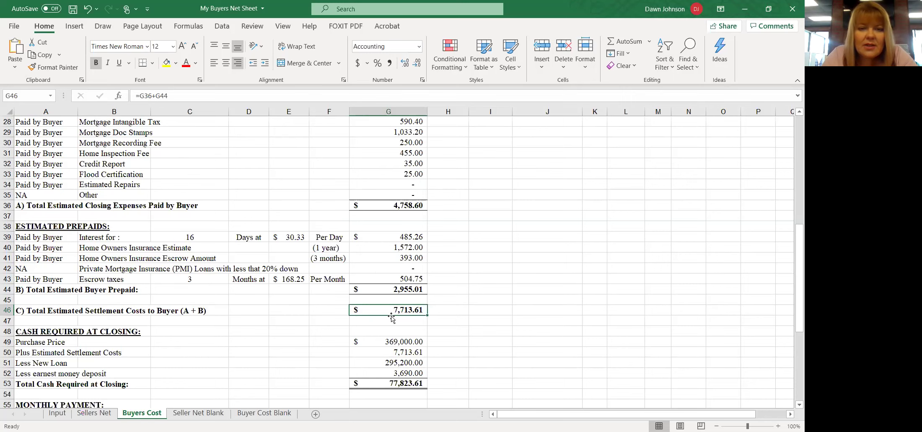
scroll(391, 319, "down", 2)
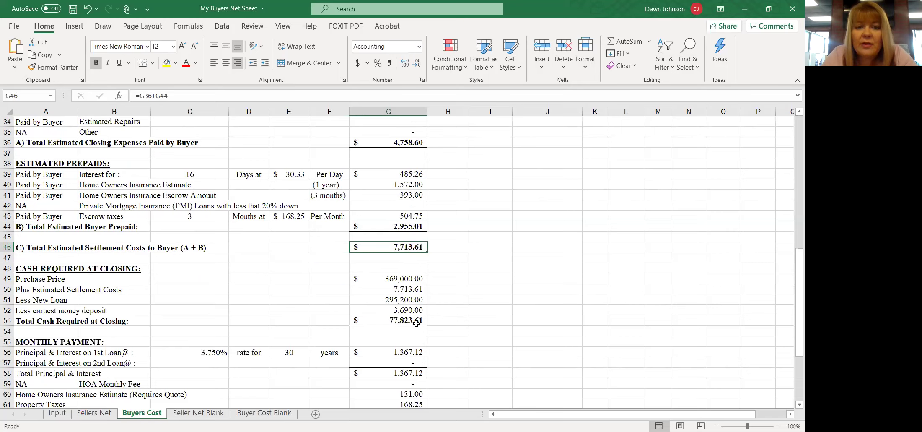
left_click(402, 311)
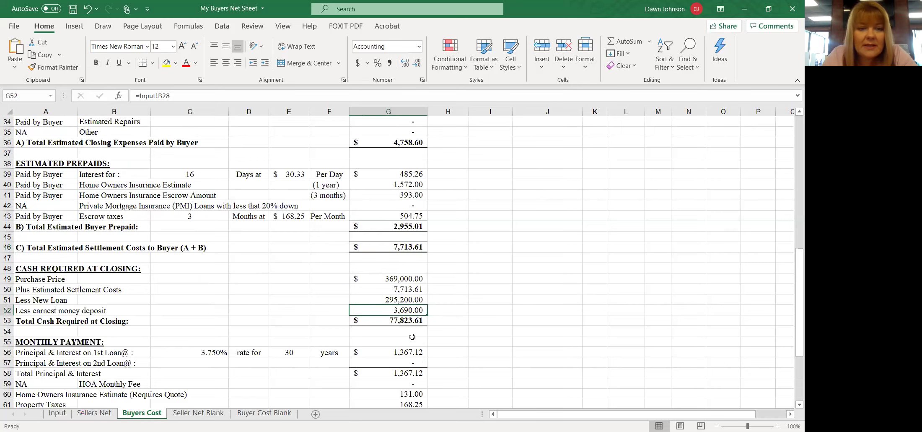
scroll(412, 337, "down", 1)
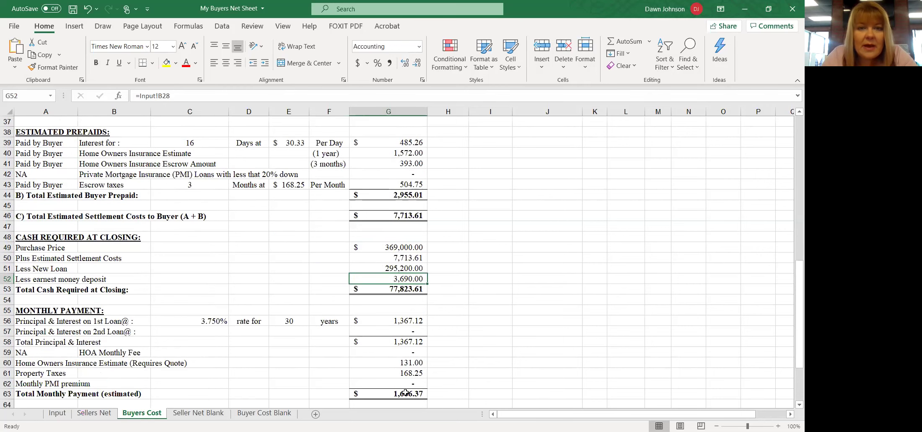
scroll(388, 358, "up", 1)
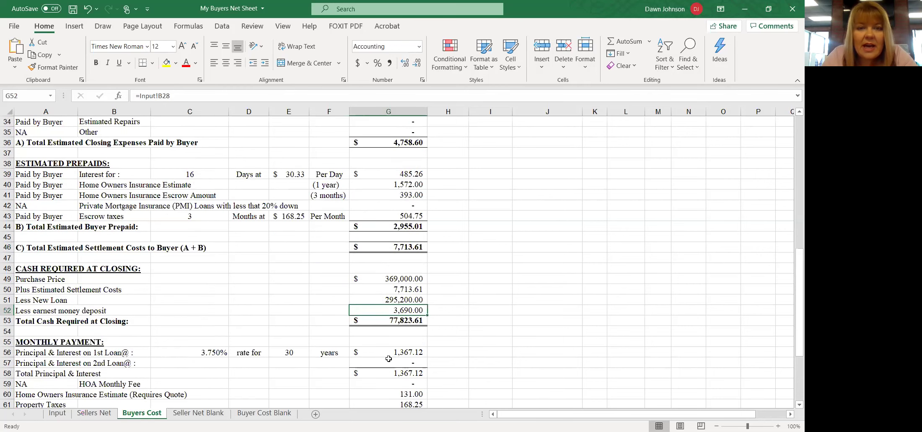
left_click(396, 247)
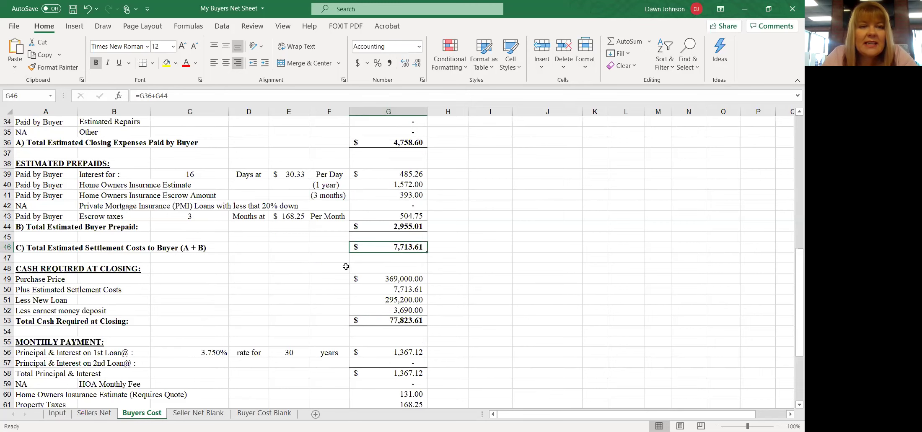
scroll(345, 266, "up", 11)
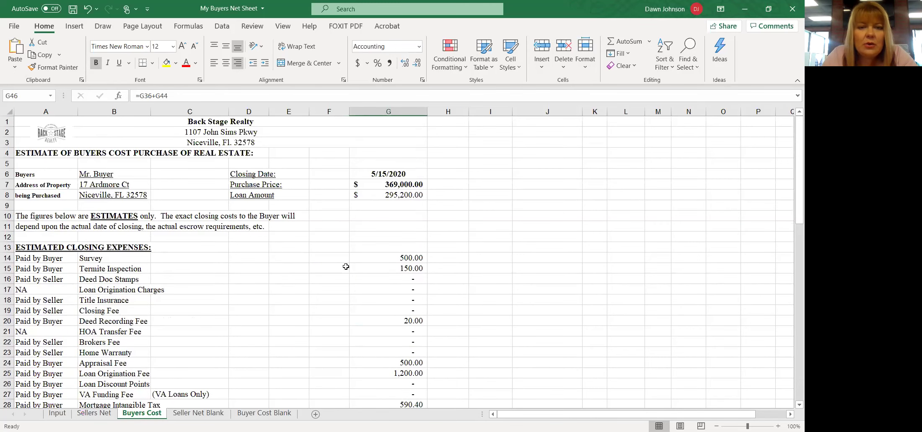
scroll(346, 266, "down", 9)
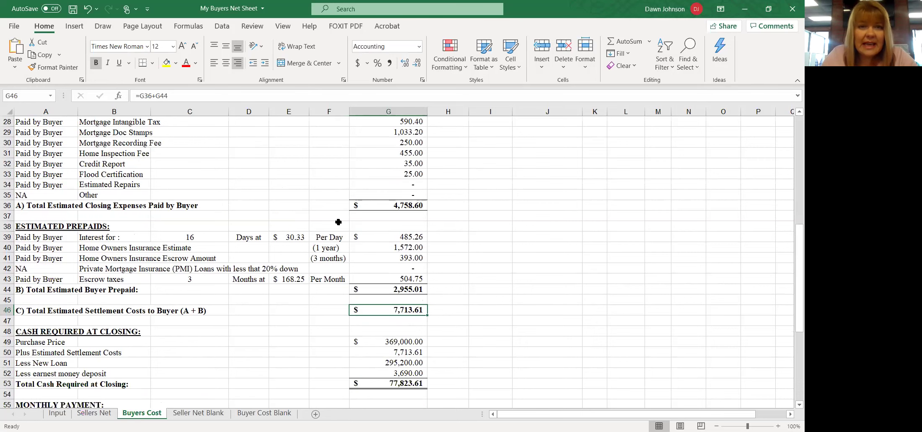
scroll(312, 286, "up", 8)
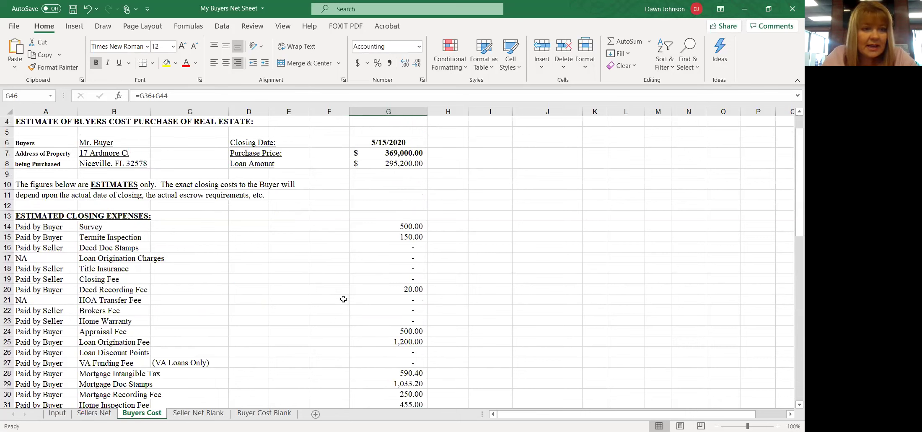
scroll(343, 297, "down", 2)
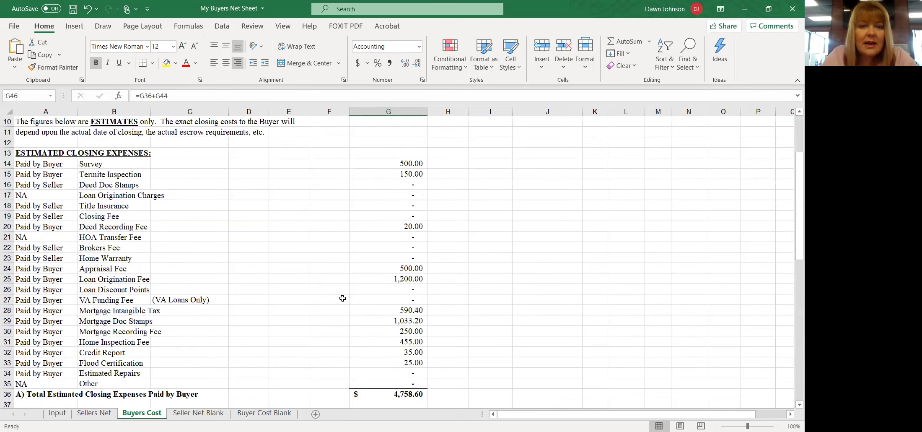
left_click(97, 207)
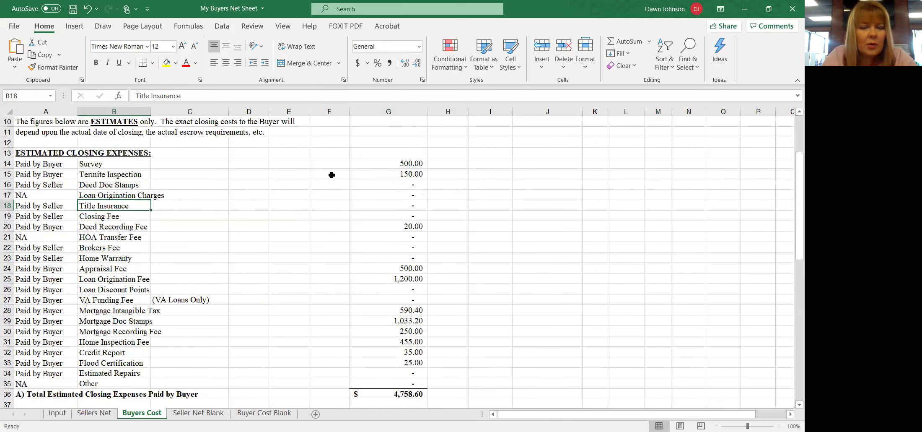
scroll(341, 284, "down", 5)
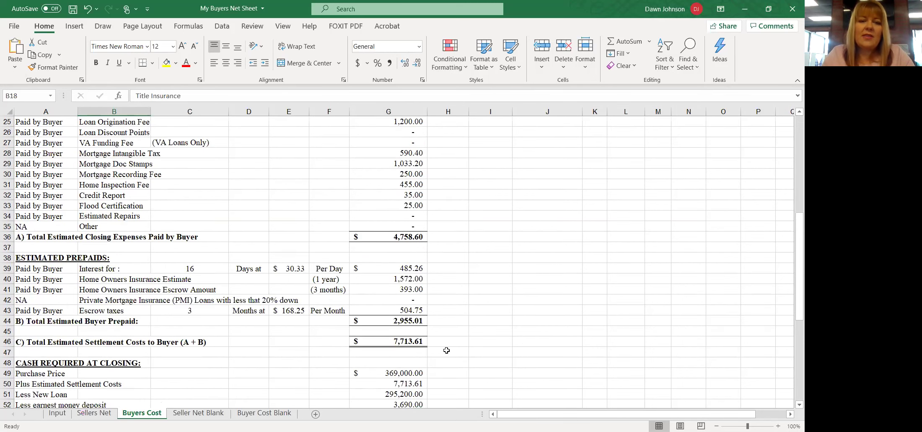
left_click(414, 341)
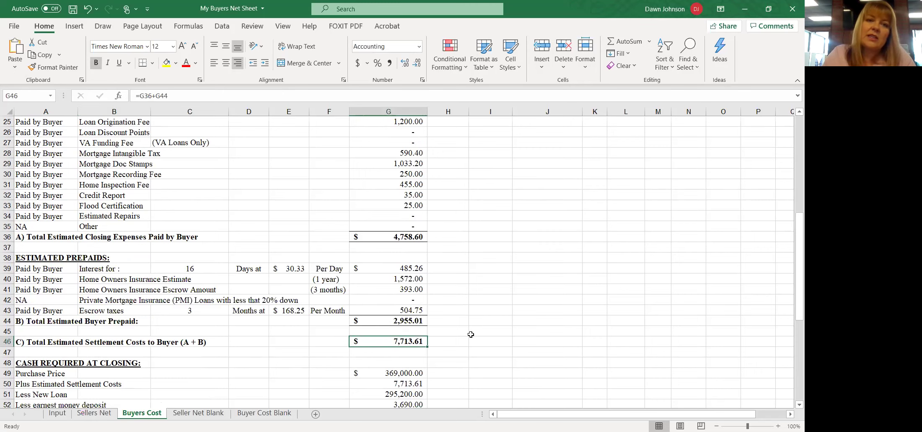
scroll(348, 324, "up", 3)
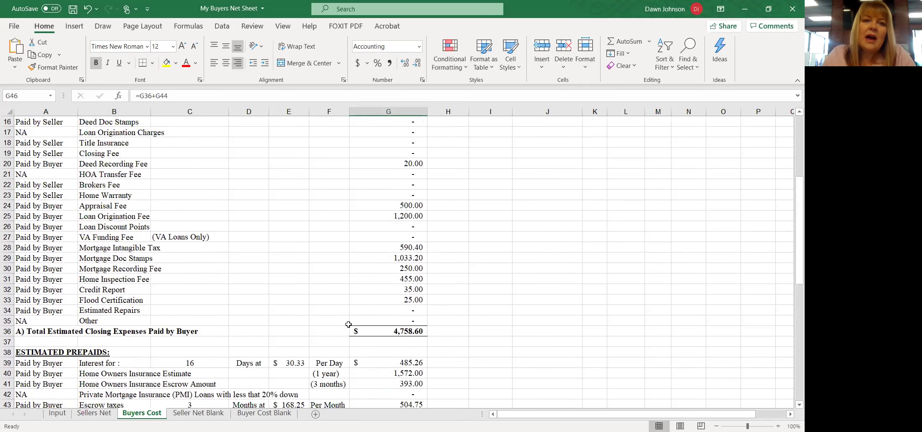
scroll(348, 324, "up", 2)
scroll(267, 286, "down", 4)
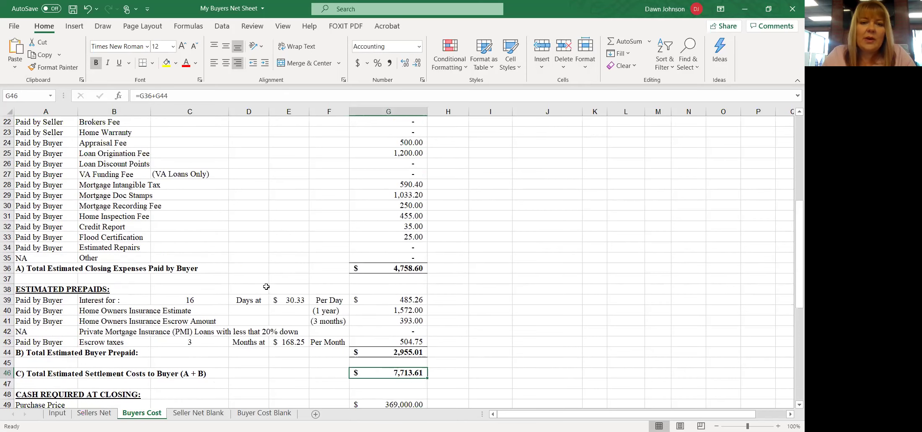
scroll(266, 286, "down", 3)
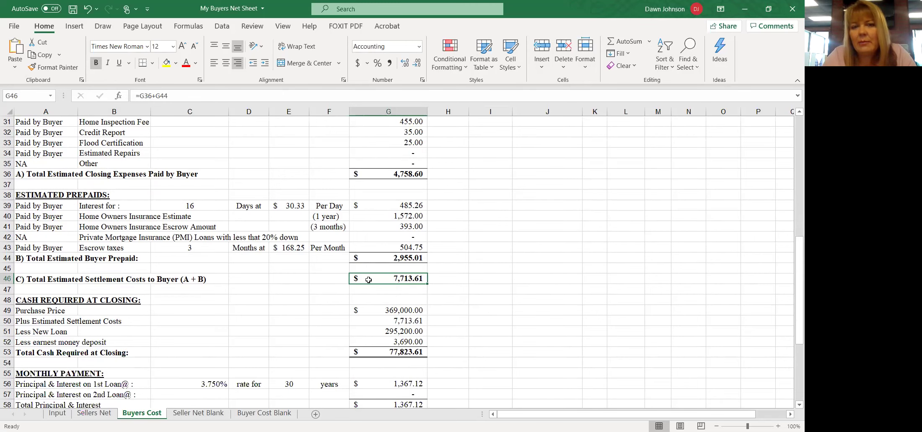
left_click(403, 309)
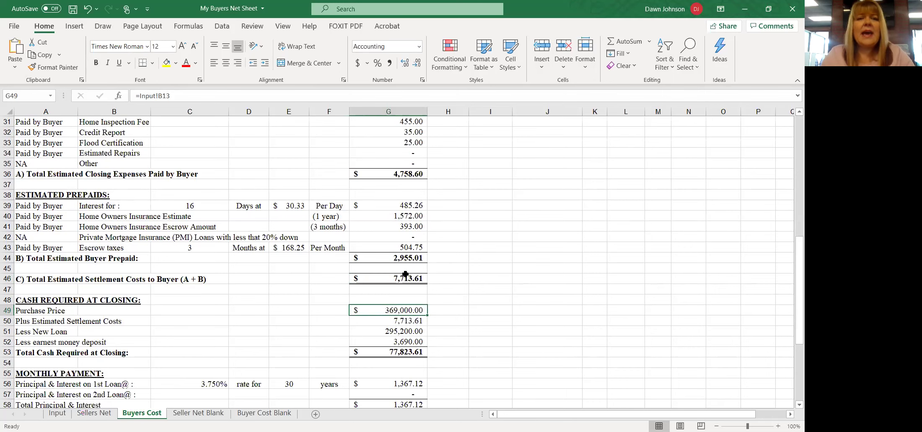
scroll(393, 274, "up", 10)
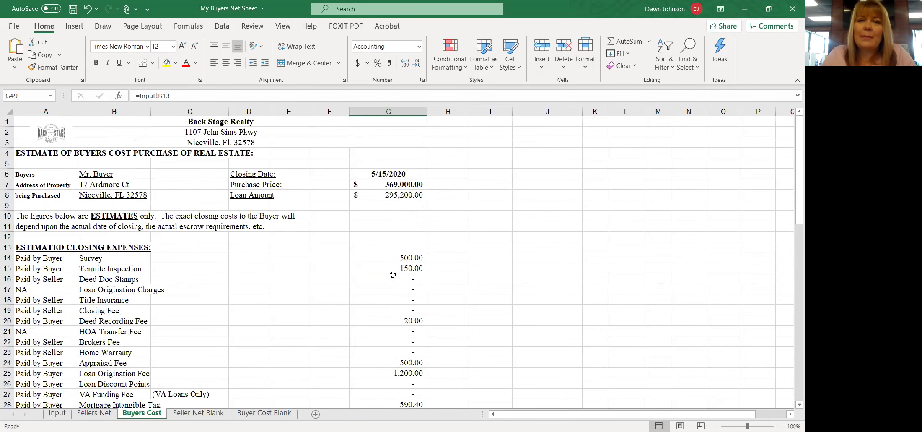